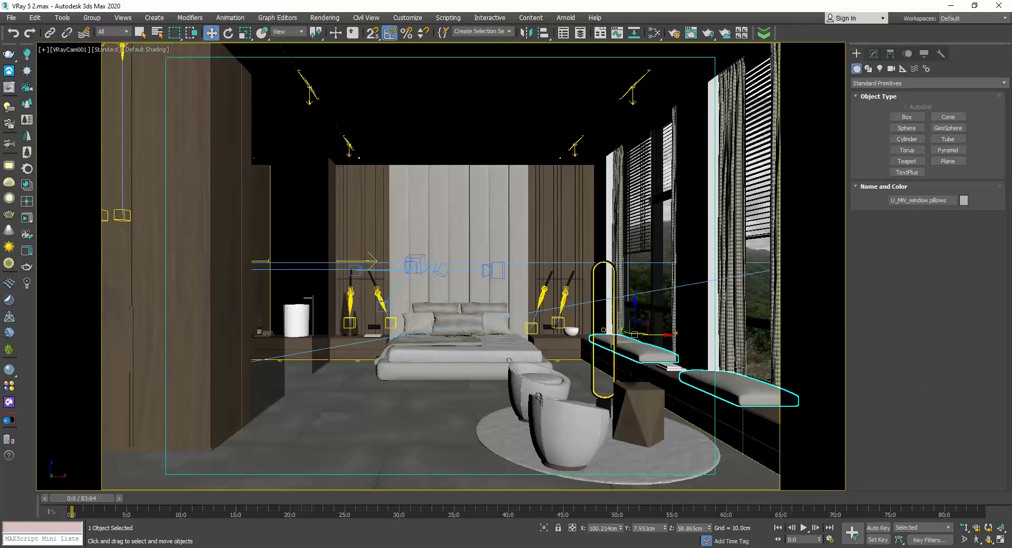
# Launch the Chaos Cosmos browser from the V-Ray toolbar over the bedroom scene.
pyautogui.click(9, 402)
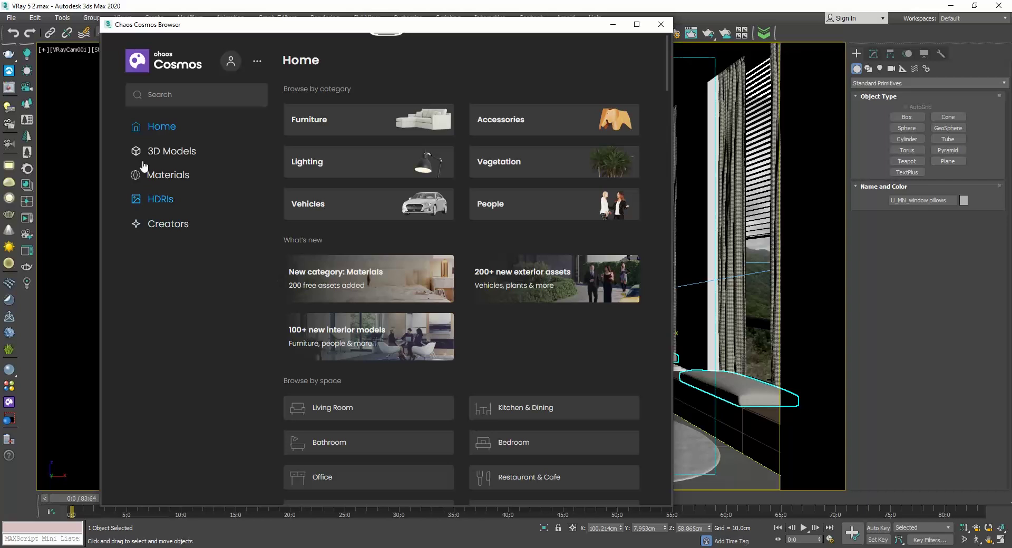
# Download Wood Pecan 33-21 150cm from the Cosmos Materials > Wood category.
pyautogui.click(161, 176)
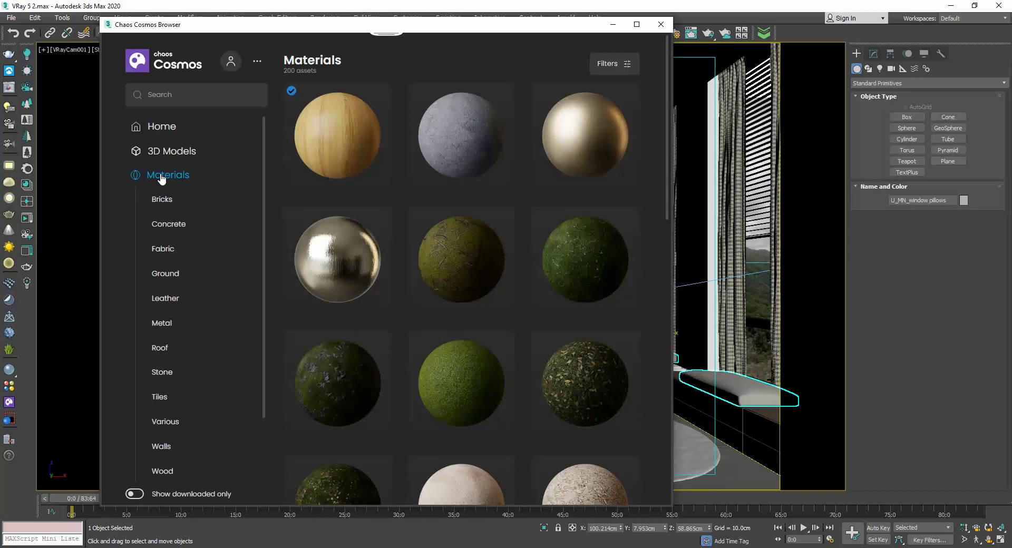
pyautogui.scroll(-2, 172, 259)
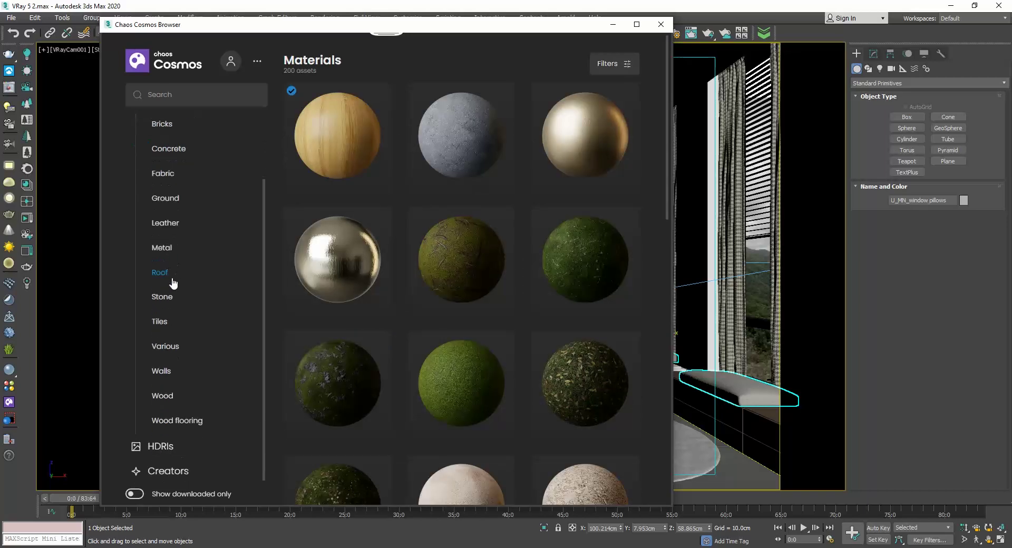
pyautogui.click(162, 400)
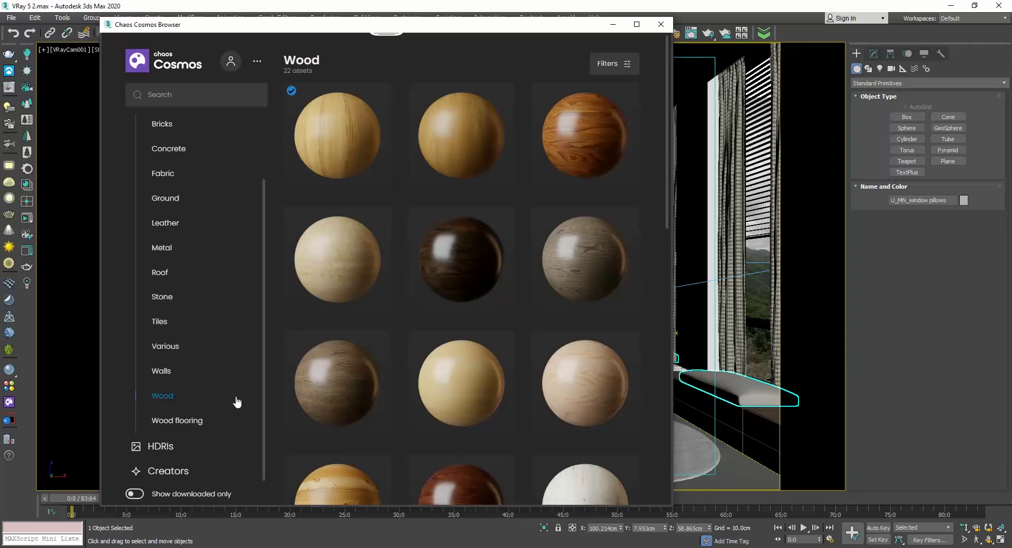
pyautogui.moveTo(336, 379)
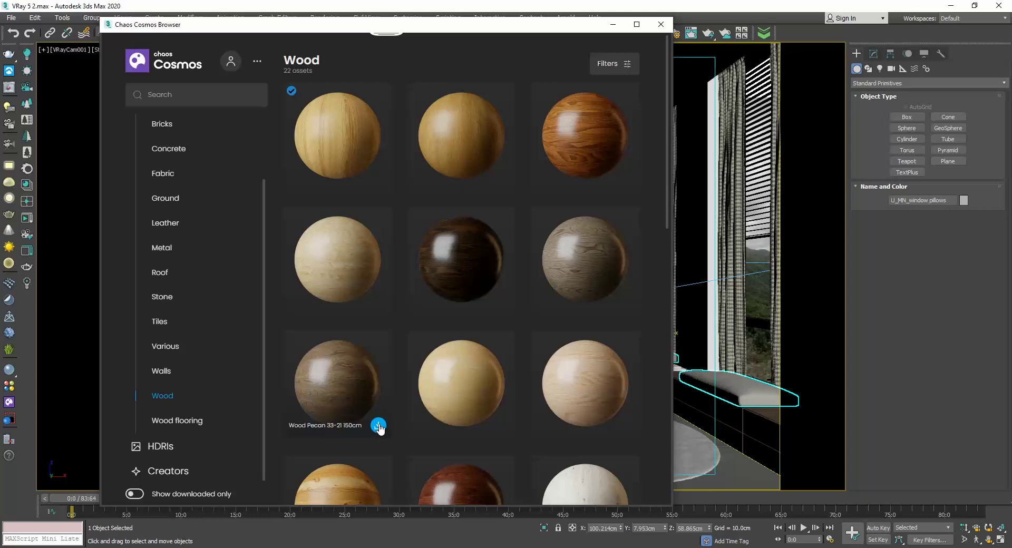
pyautogui.click(379, 427)
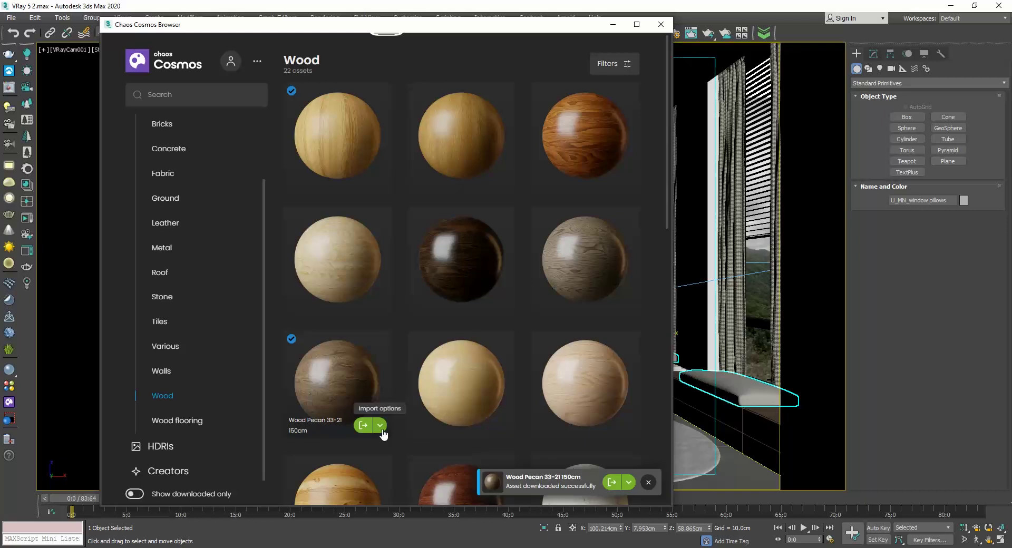
# Drag the Wood Pecan material onto the tall left wardrobe, keeping the Cosmos window aside.
pyautogui.moveTo(279, 24); pyautogui.dragTo(576, 31)
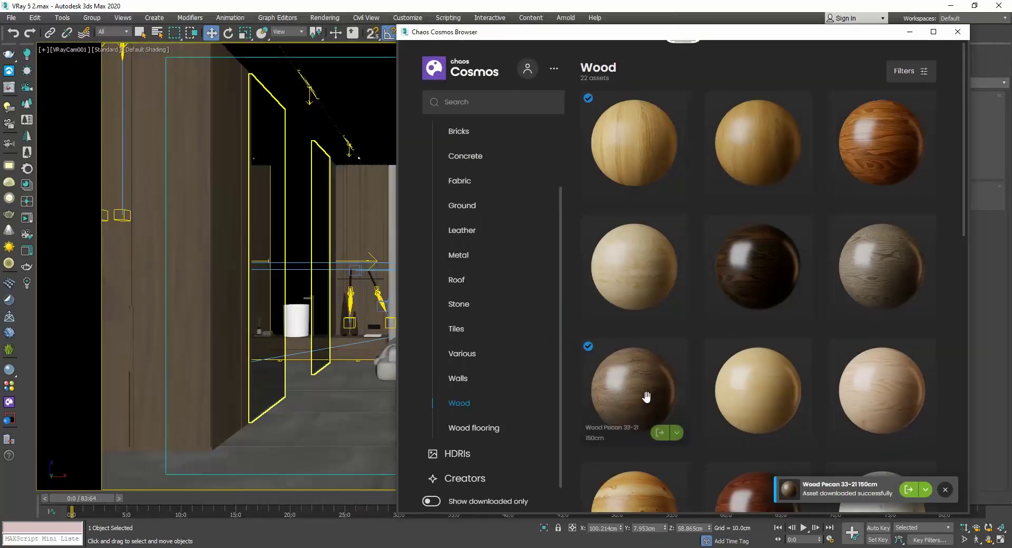
pyautogui.moveTo(647, 397); pyautogui.dragTo(180, 282)
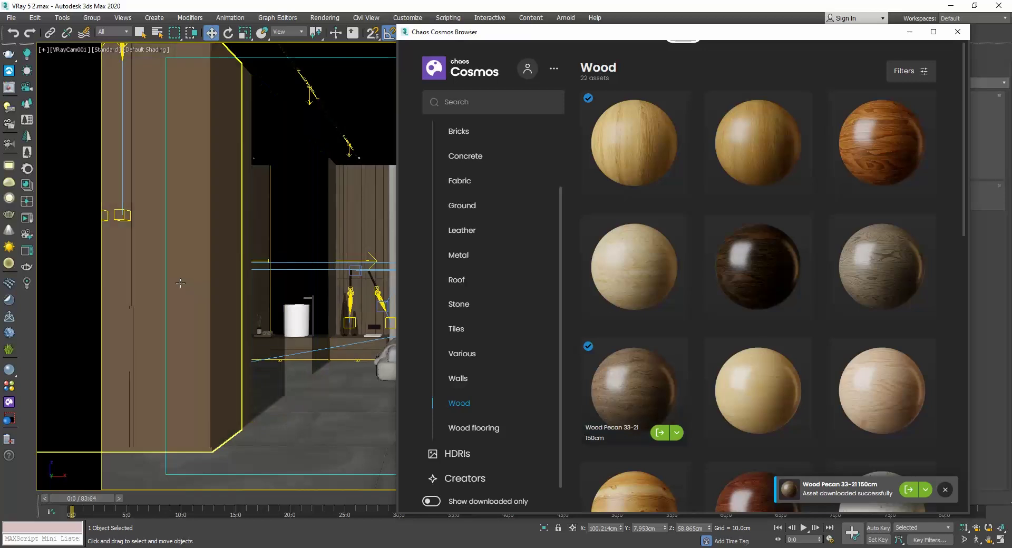
pyautogui.click(310, 203)
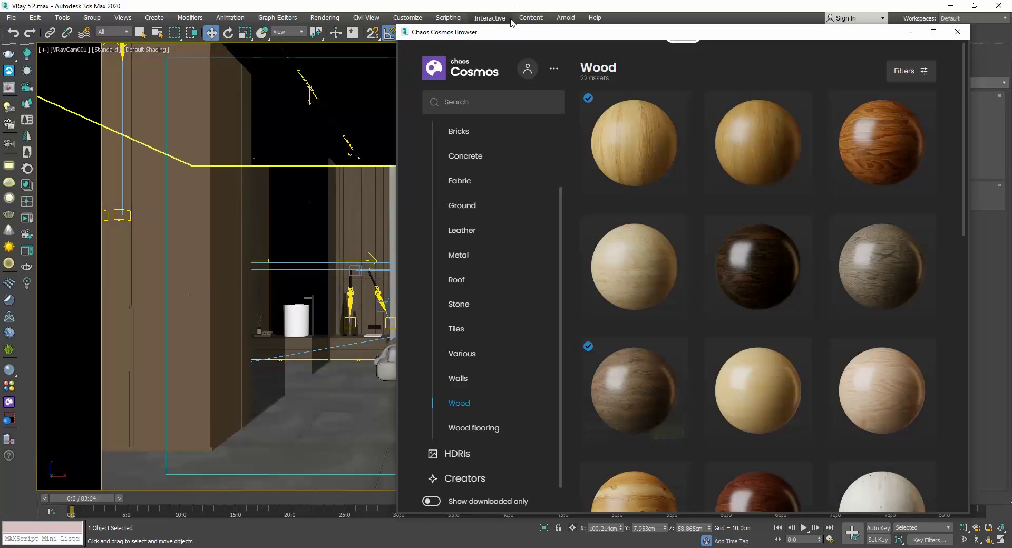
pyautogui.moveTo(493, 32); pyautogui.dragTo(510, 91)
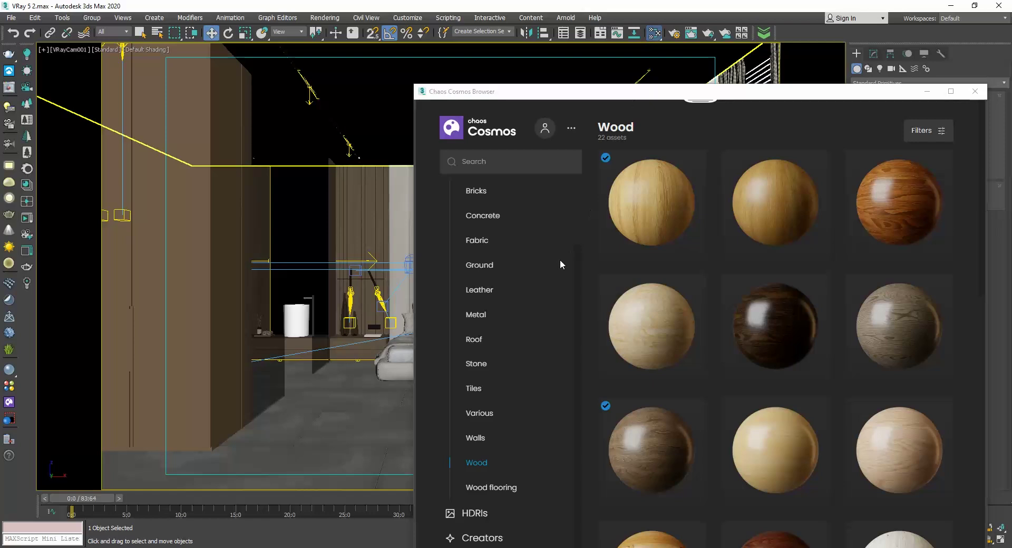
# Load the wardrobe's material into the Slate editor and show its wood bitmap in the viewport.
pyautogui.press('m')
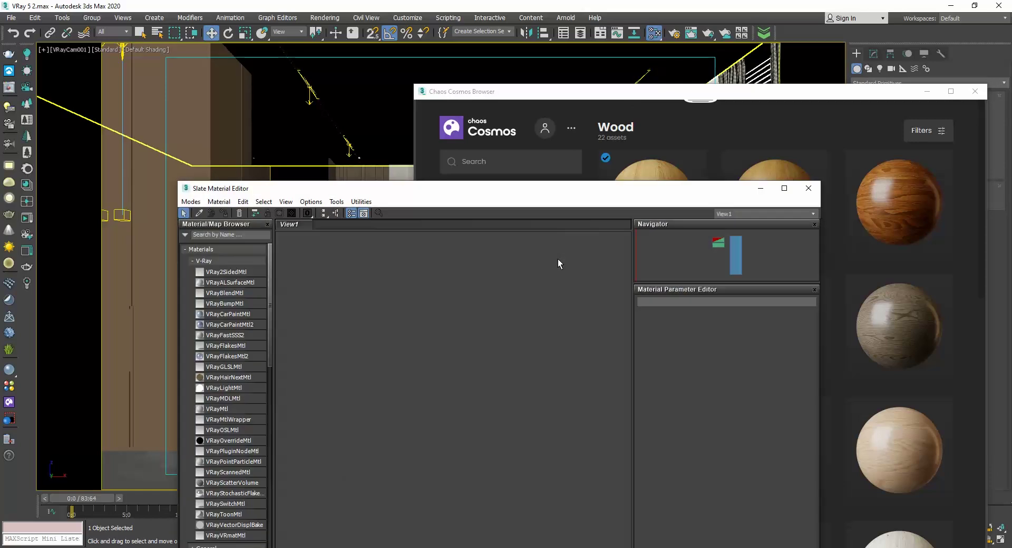
pyautogui.click(253, 159)
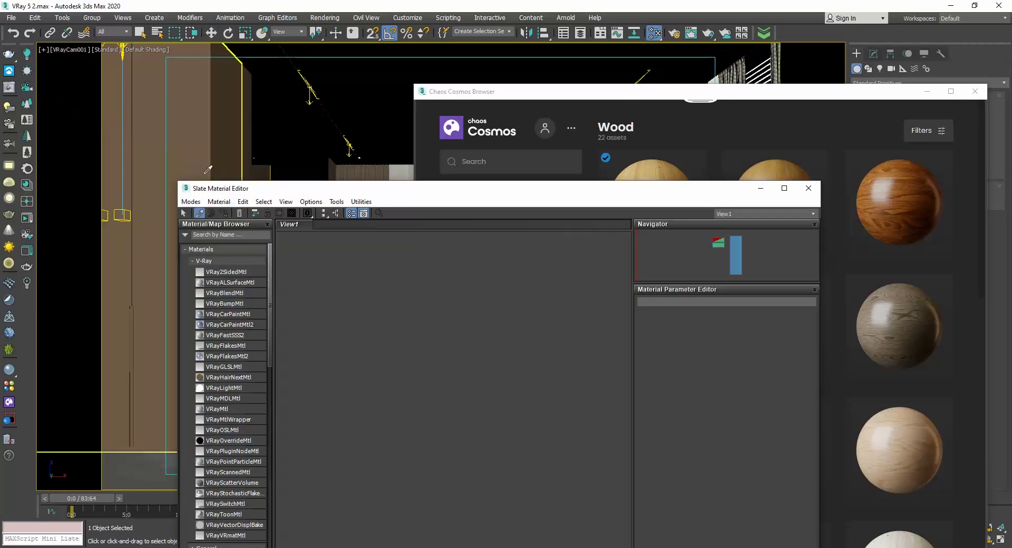
pyautogui.click(203, 157)
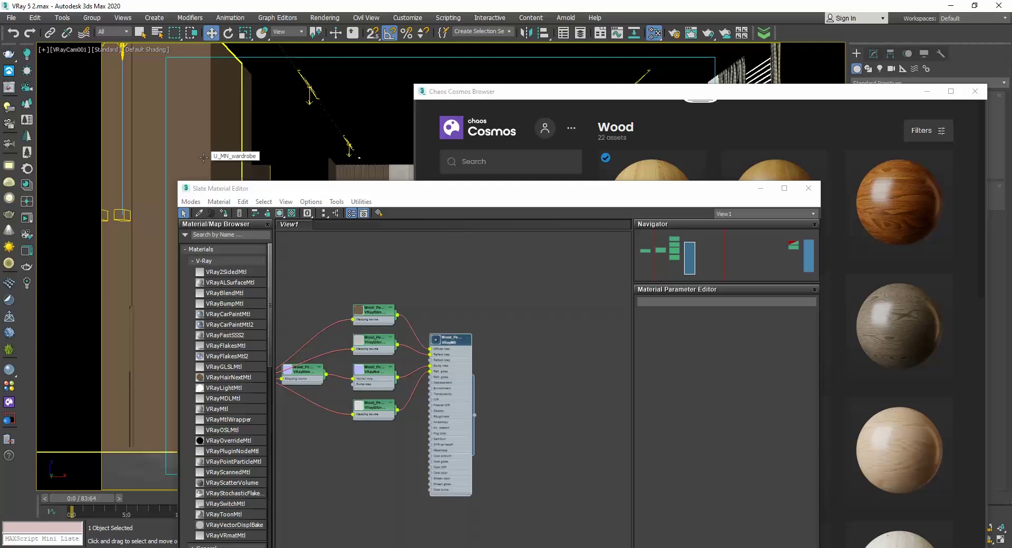
pyautogui.click(375, 314)
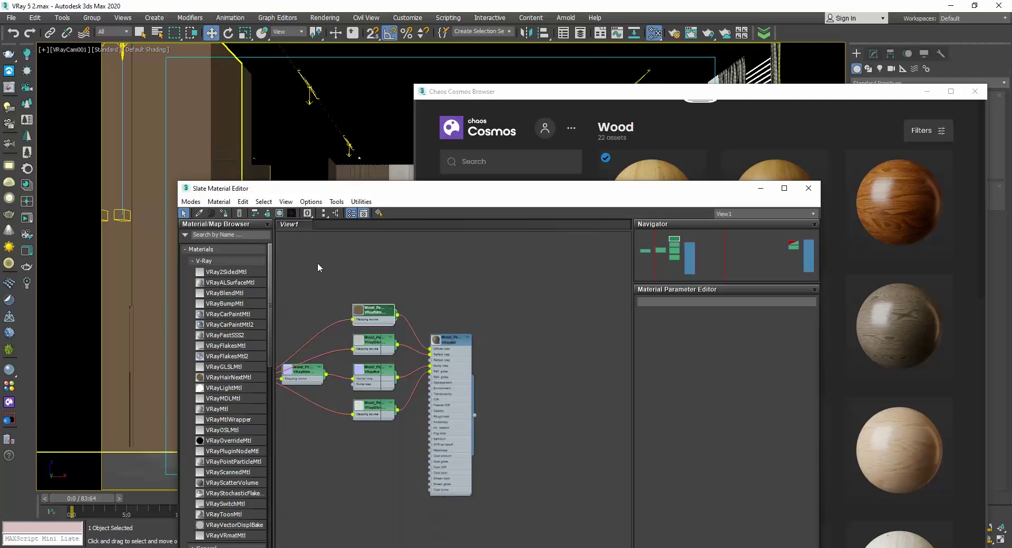
pyautogui.click(280, 213)
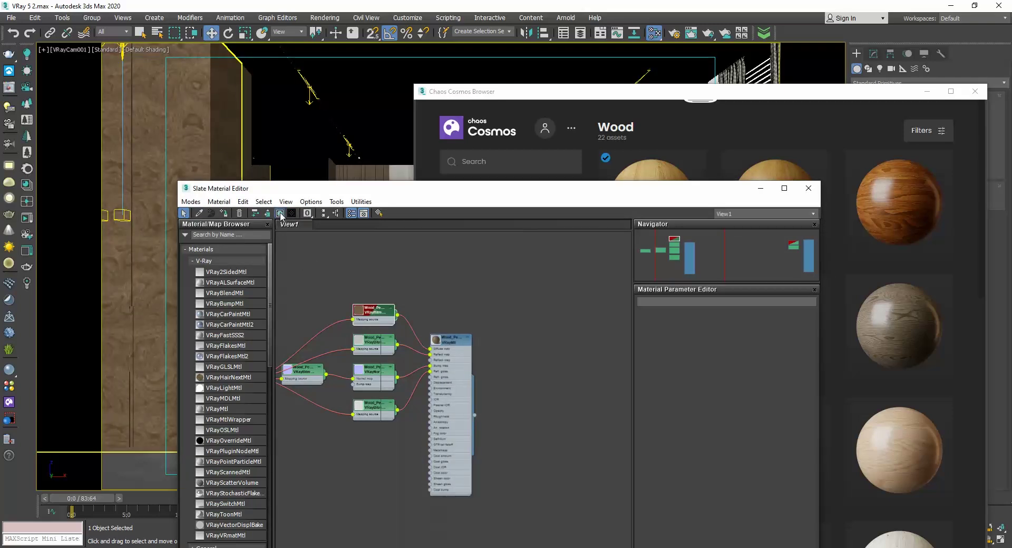
# Close the Cosmos browser and move the material editor clear of the scene.
pyautogui.moveTo(327, 188); pyautogui.dragTo(456, 174)
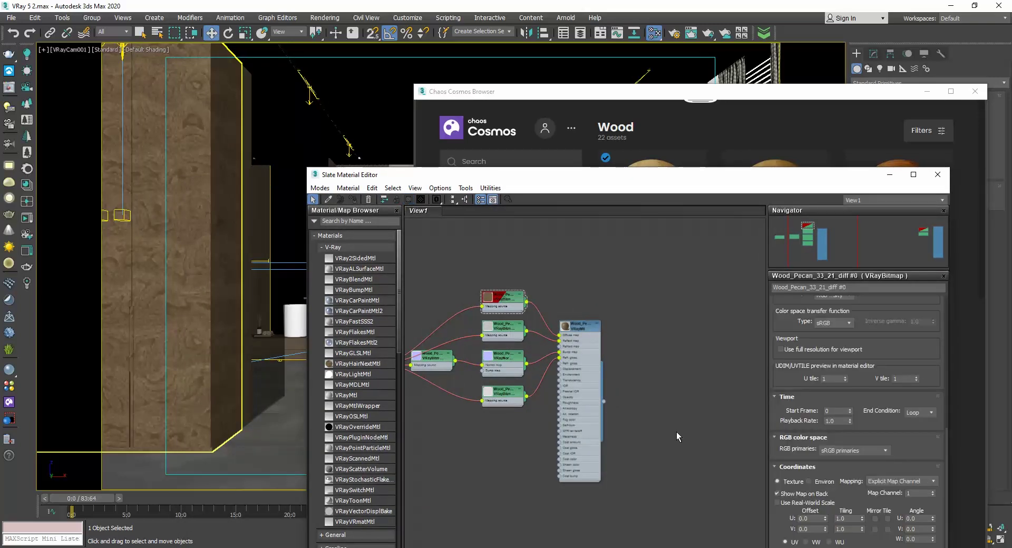
pyautogui.moveTo(537, 178); pyautogui.dragTo(600, 111)
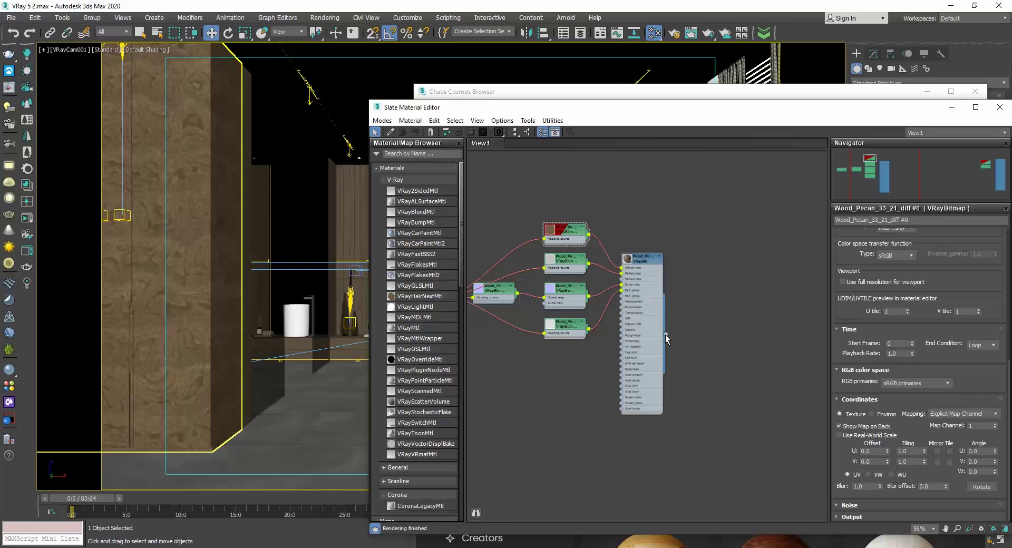
pyautogui.moveTo(664, 334)
pyautogui.mouseDown()
pyautogui.moveTo(632, 370)
pyautogui.moveTo(355, 257)
pyautogui.mouseUp()
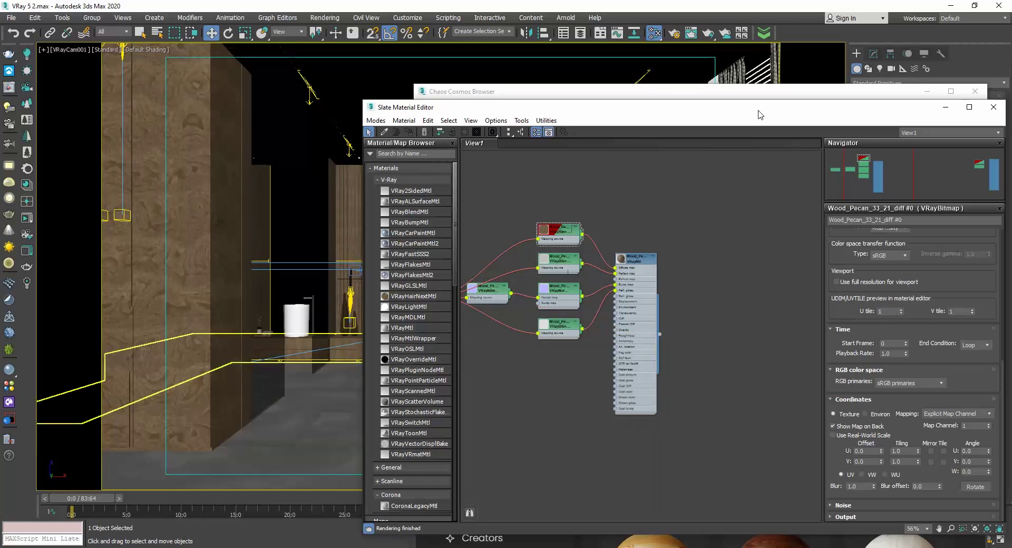
pyautogui.moveTo(733, 112); pyautogui.dragTo(253, 94)
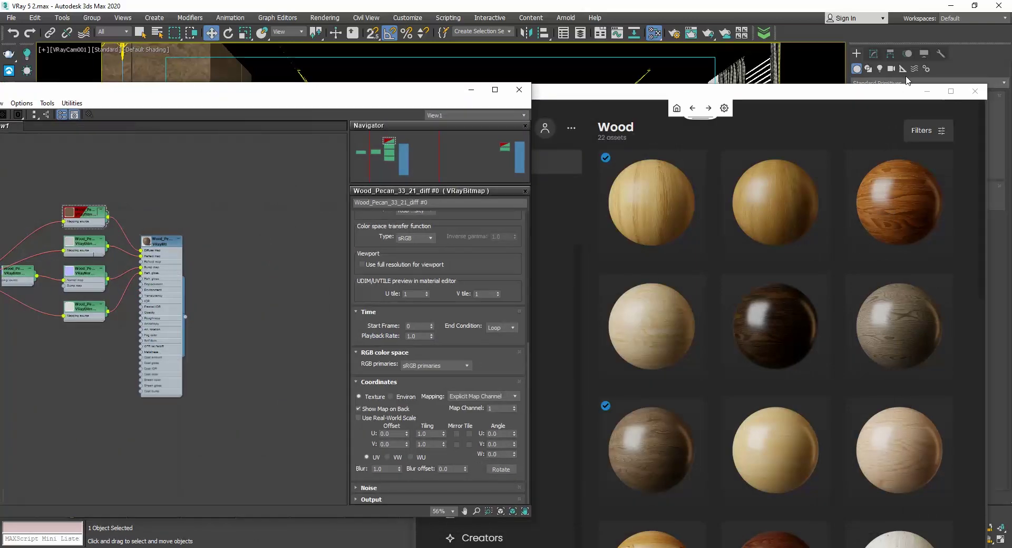
pyautogui.click(974, 91)
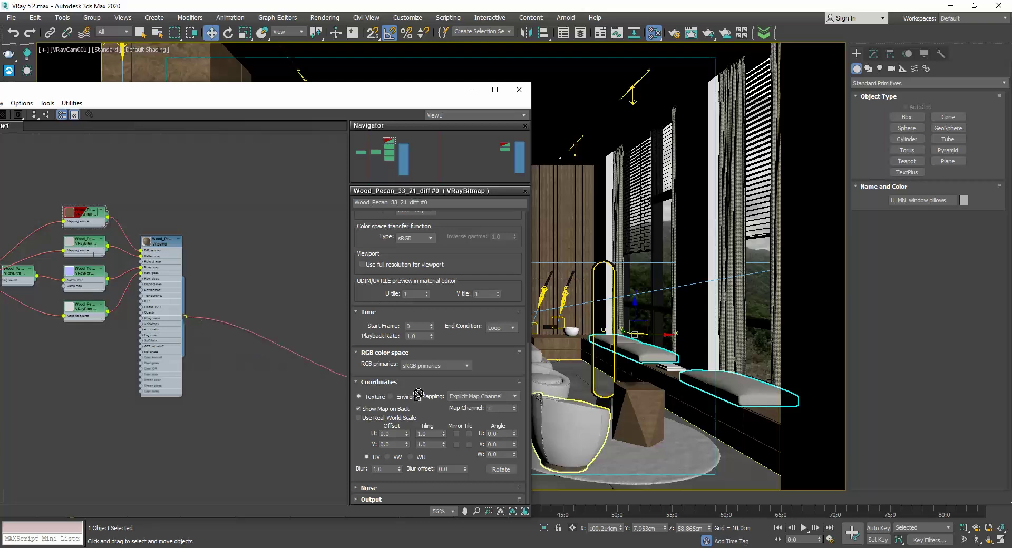
pyautogui.click(564, 221)
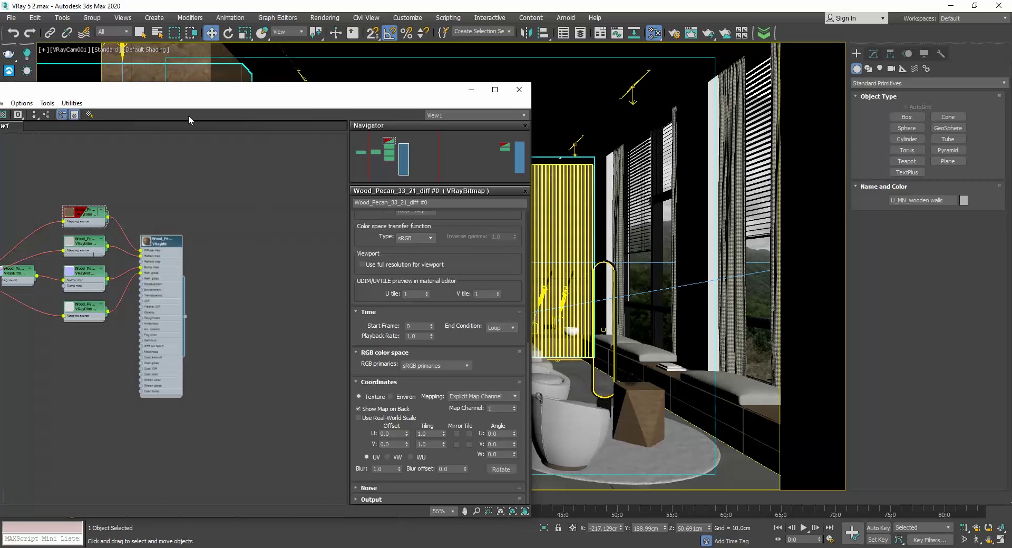
pyautogui.moveTo(149, 90); pyautogui.dragTo(552, 194)
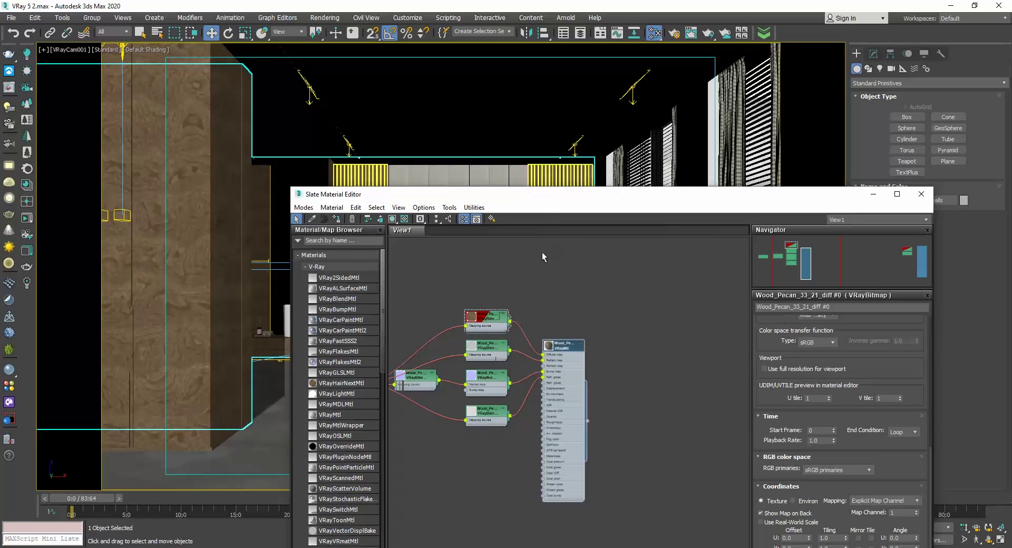
# Close the material editor and render the bedroom to inspect the Wood Pecan wardrobe.
pyautogui.click(921, 194)
pyautogui.click(192, 184)
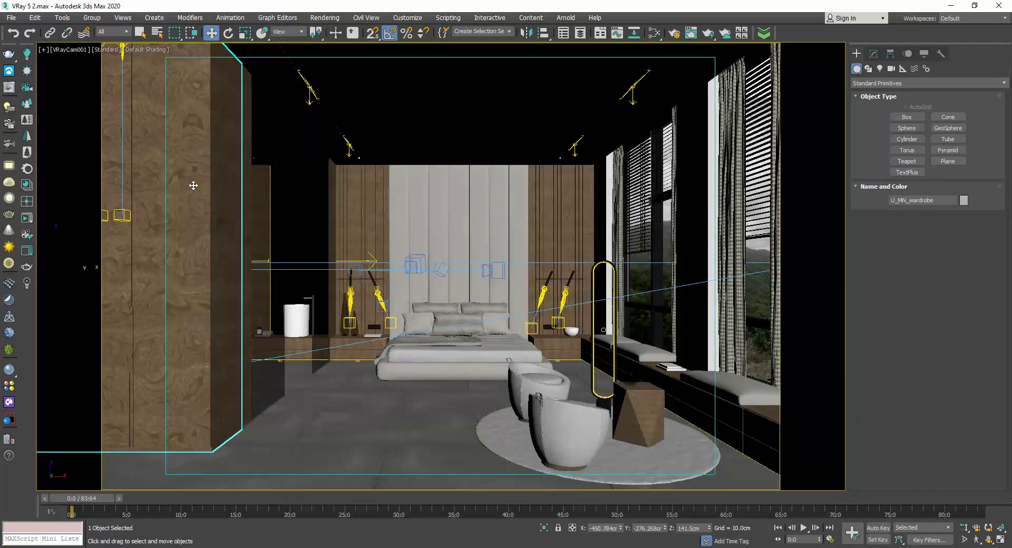
pyautogui.click(708, 34)
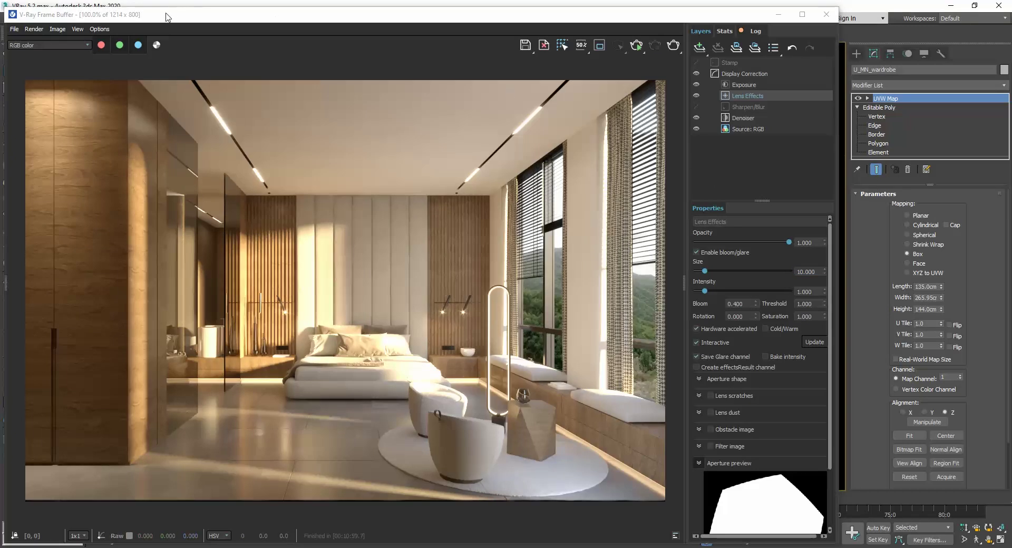
pyautogui.moveTo(166, 17); pyautogui.dragTo(485, 18)
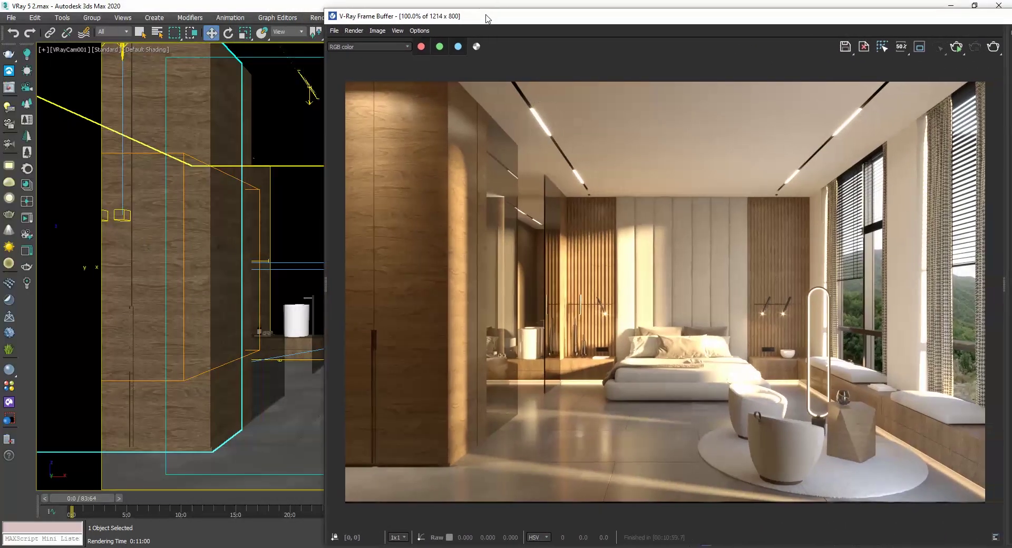
# Download the Wood Walnut, Wood Oak Sonoma and Wood Teak materials from Cosmos.
pyautogui.click(9, 402)
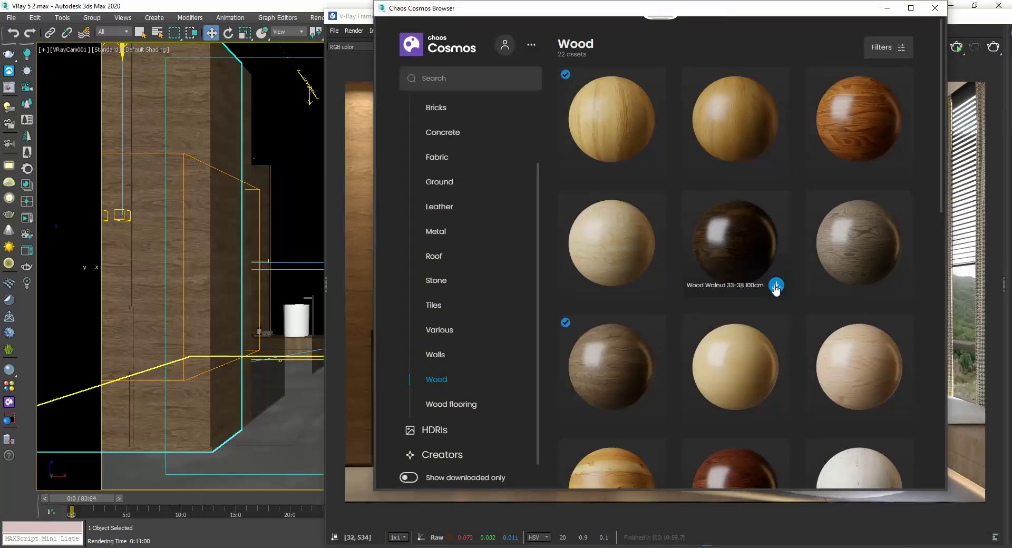
pyautogui.click(775, 285)
pyautogui.click(900, 285)
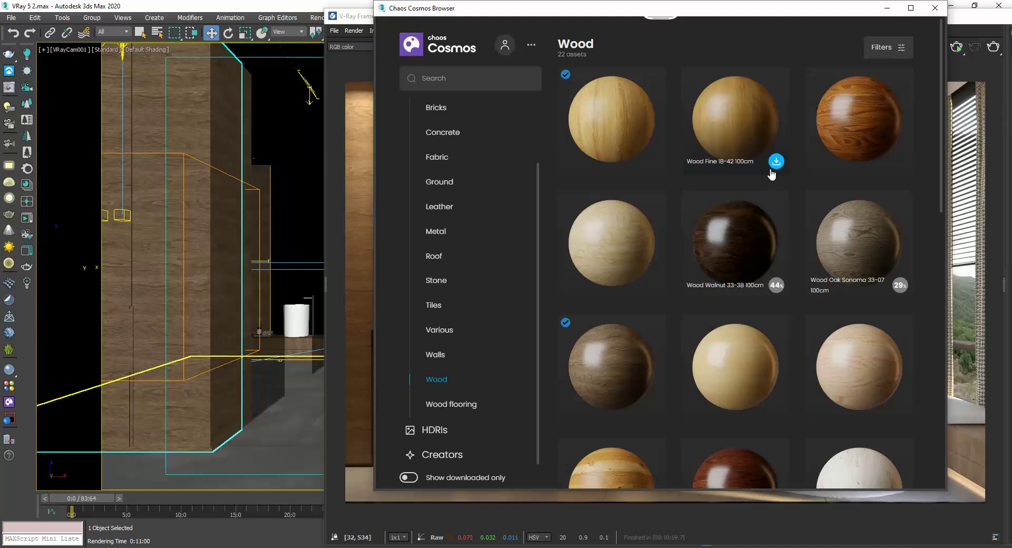
pyautogui.click(900, 161)
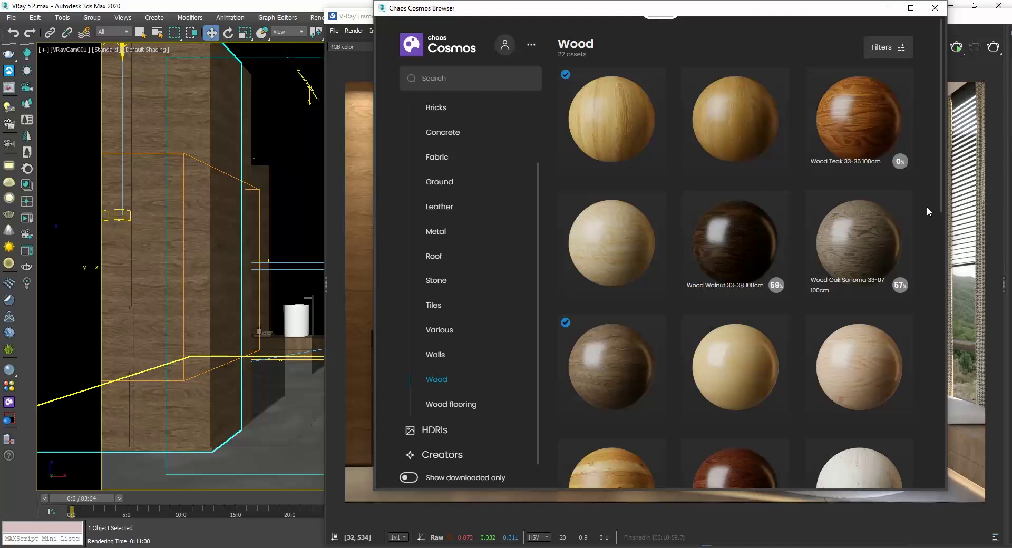
# Arrange the Cosmos browser beside the frame buffer and start a new camera render.
pyautogui.moveTo(843, 8); pyautogui.dragTo(617, 44)
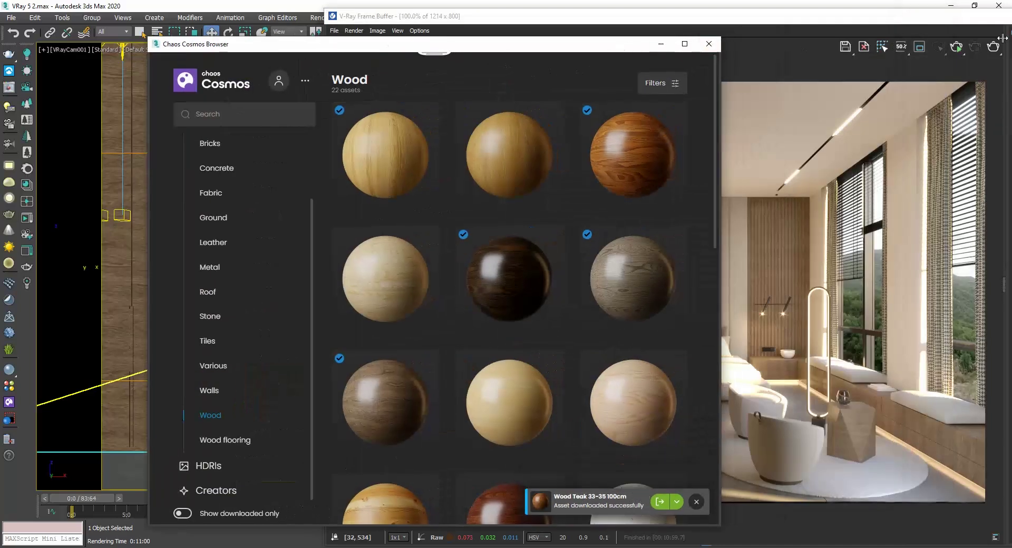
pyautogui.click(960, 50)
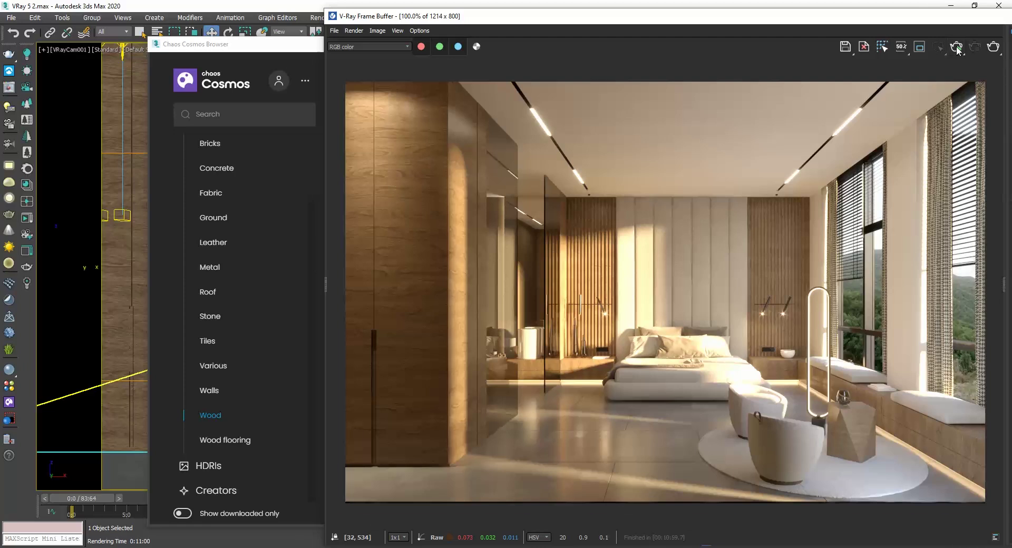
pyautogui.click(957, 49)
pyautogui.moveTo(303, 43)
pyautogui.mouseDown()
pyautogui.moveTo(327, 66)
pyautogui.moveTo(673, 39)
pyautogui.mouseUp()
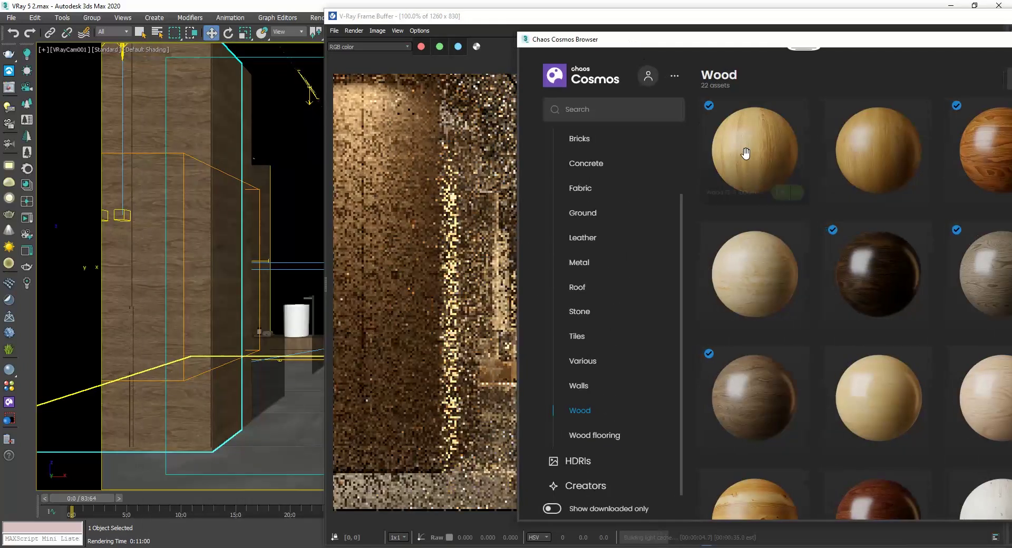
# Apply wood materials to the wardrobe and Oak Sonoma to the wall, then close Cosmos.
pyautogui.moveTo(745, 153); pyautogui.dragTo(187, 163)
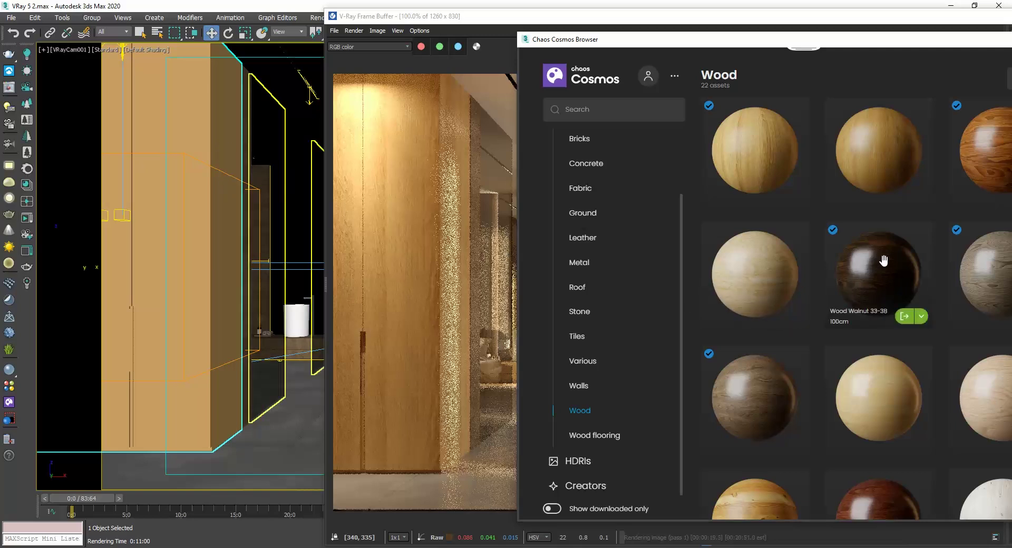
pyautogui.moveTo(883, 260); pyautogui.dragTo(172, 165)
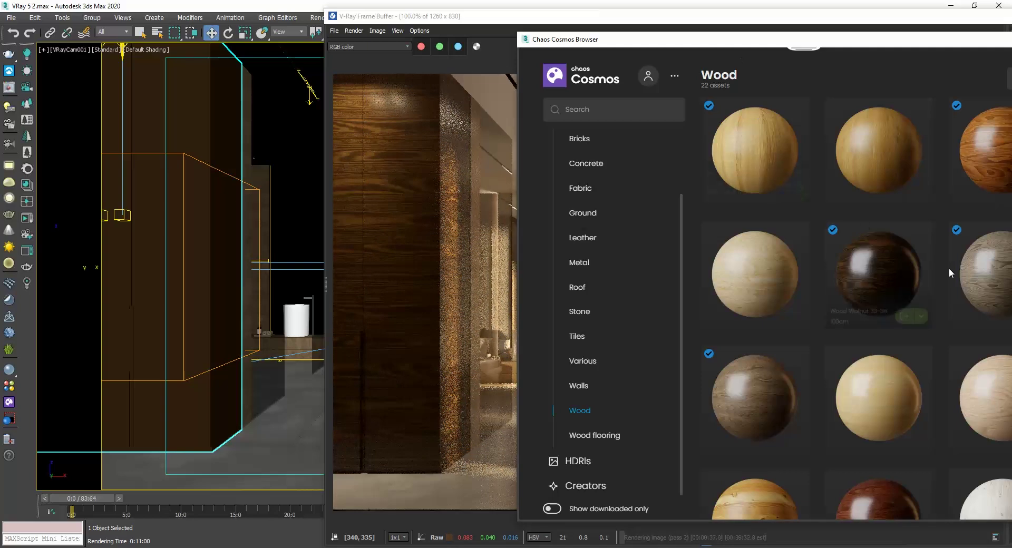
pyautogui.moveTo(1003, 262); pyautogui.dragTo(180, 112)
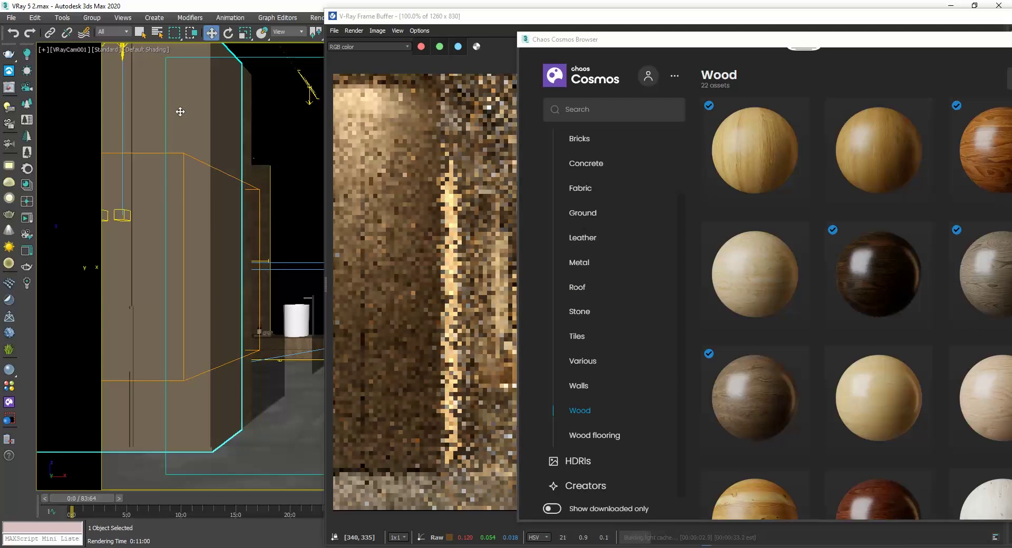
pyautogui.moveTo(843, 39); pyautogui.dragTo(584, 27)
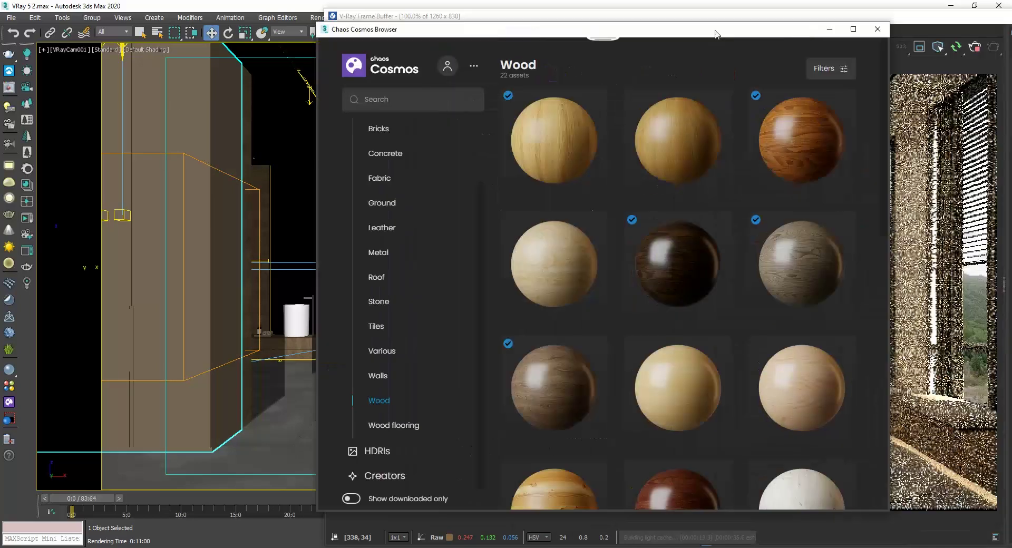
pyautogui.click(818, 27)
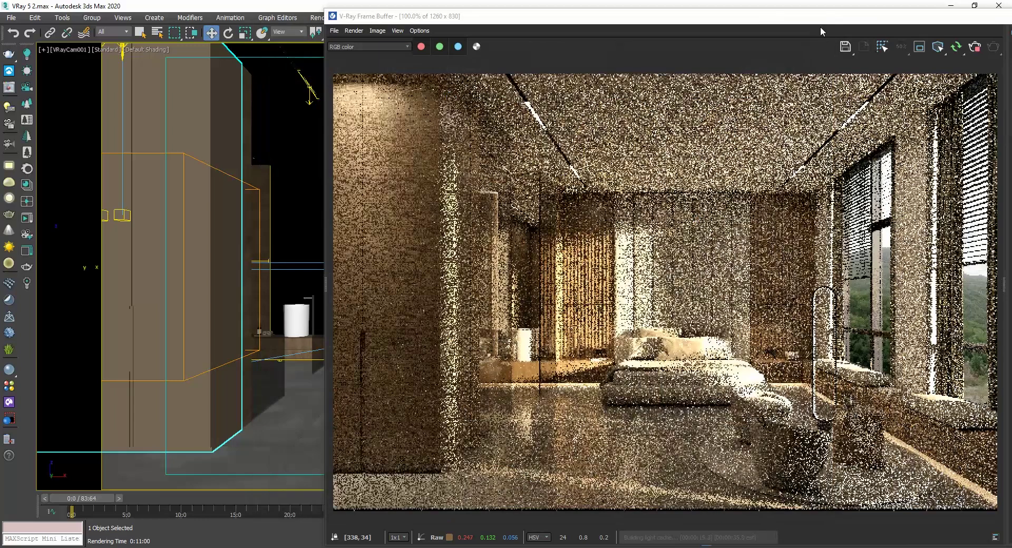
pyautogui.moveTo(818, 23); pyautogui.dragTo(624, 16)
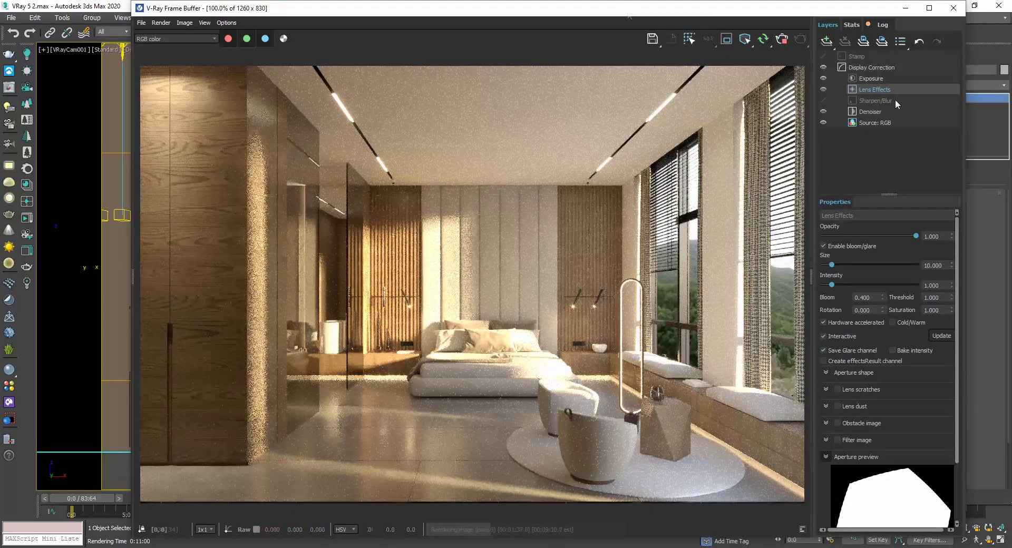
# Stop the running V-Ray render and start a new one of the bedroom.
pyautogui.click(783, 40)
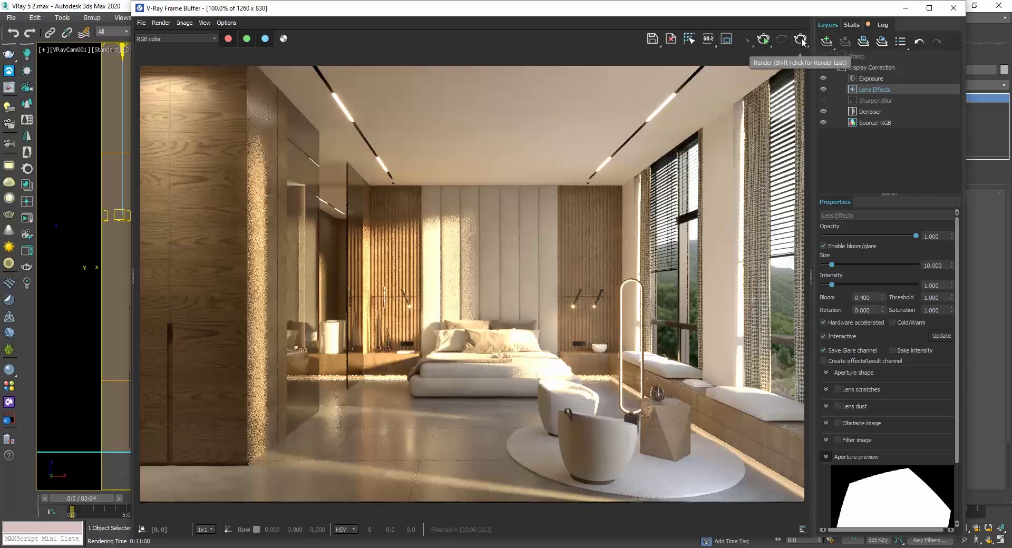
pyautogui.click(802, 43)
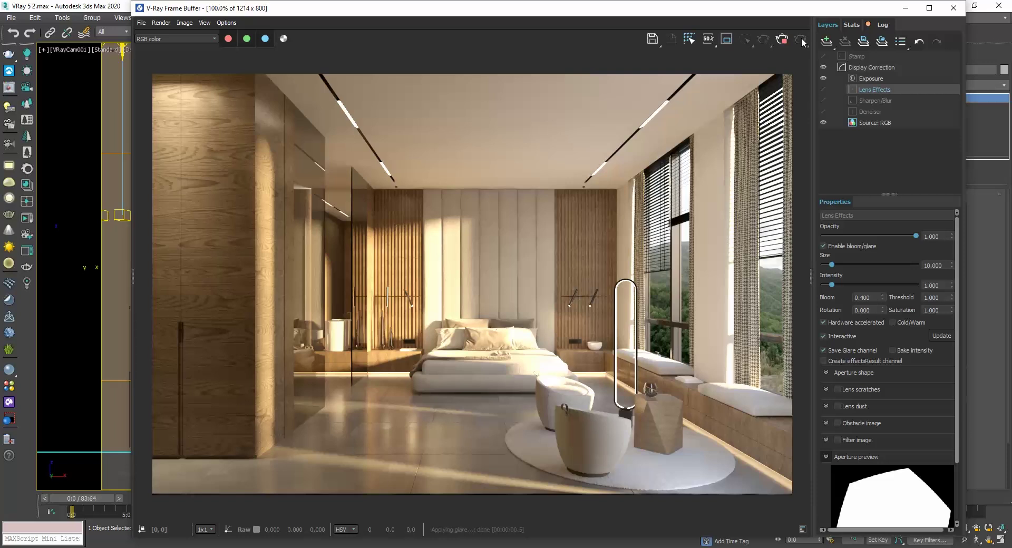
# Enable Sharpen/Blur with blur radius 0 and sharpen amount 1.740.
pyautogui.click(874, 100)
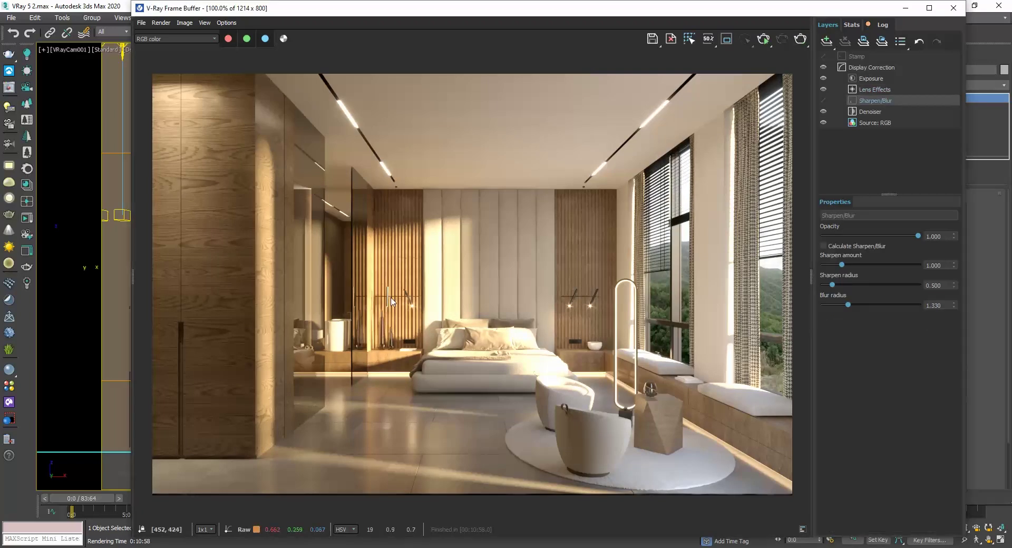
pyautogui.scroll(1, 392, 296)
pyautogui.scroll(1, 395, 292)
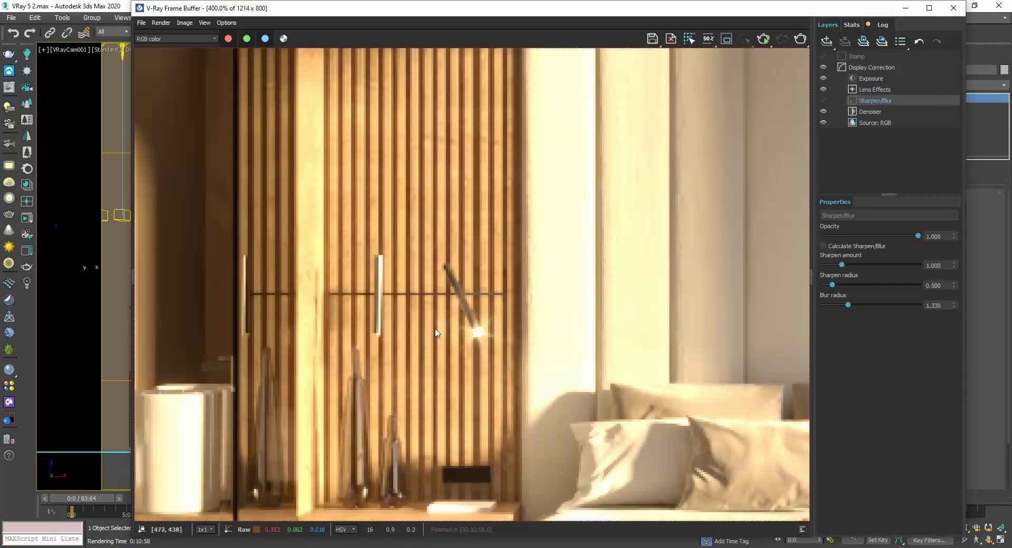
pyautogui.moveTo(433, 304); pyautogui.dragTo(399, 228, button='middle')
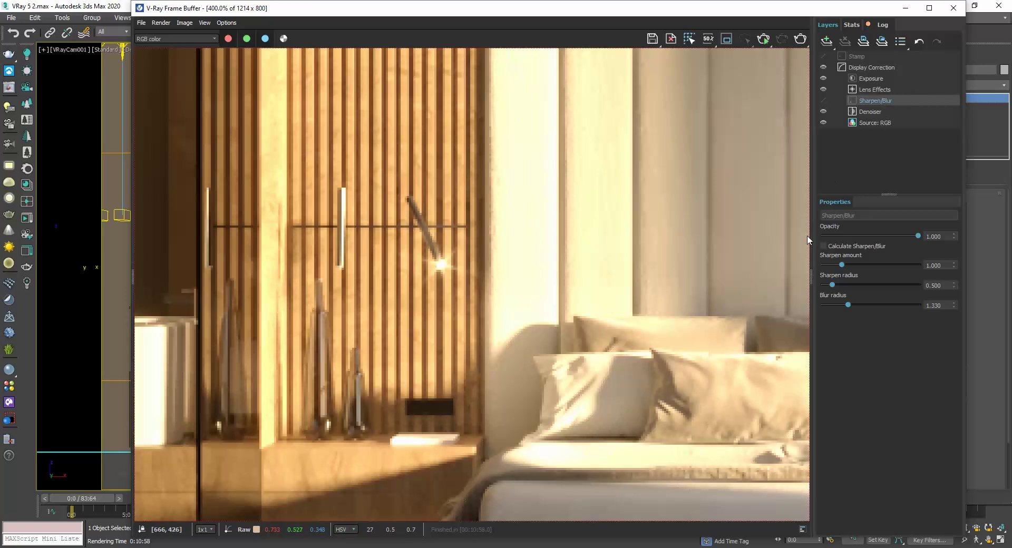
pyautogui.click(825, 245)
pyautogui.moveTo(848, 304); pyautogui.dragTo(807, 304)
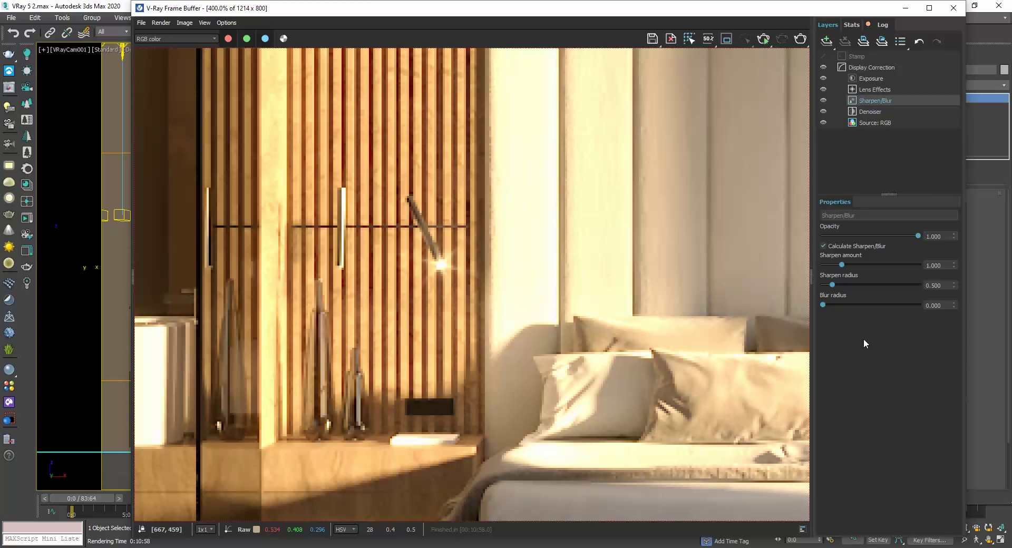
pyautogui.moveTo(842, 263); pyautogui.dragTo(866, 264)
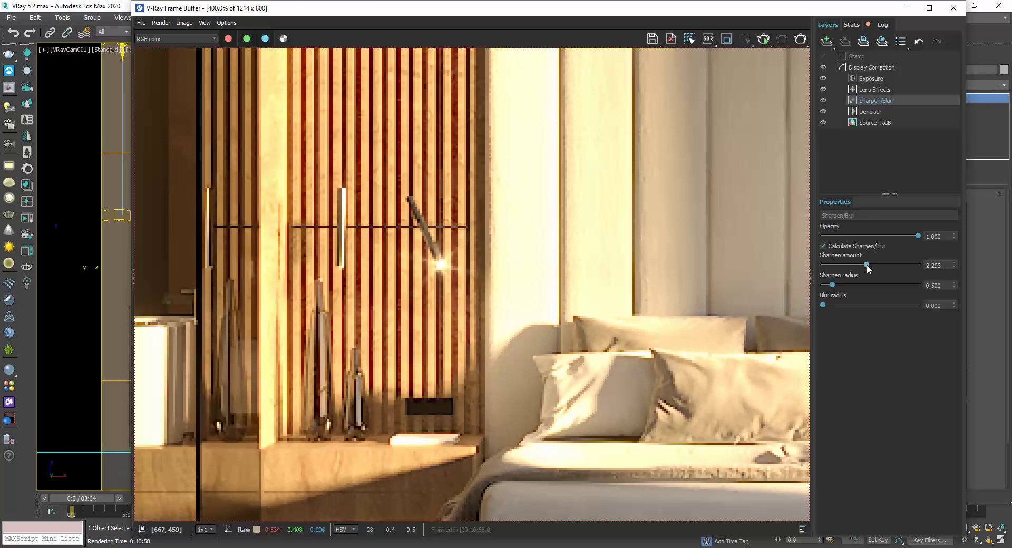
pyautogui.moveTo(866, 264); pyautogui.dragTo(856, 265)
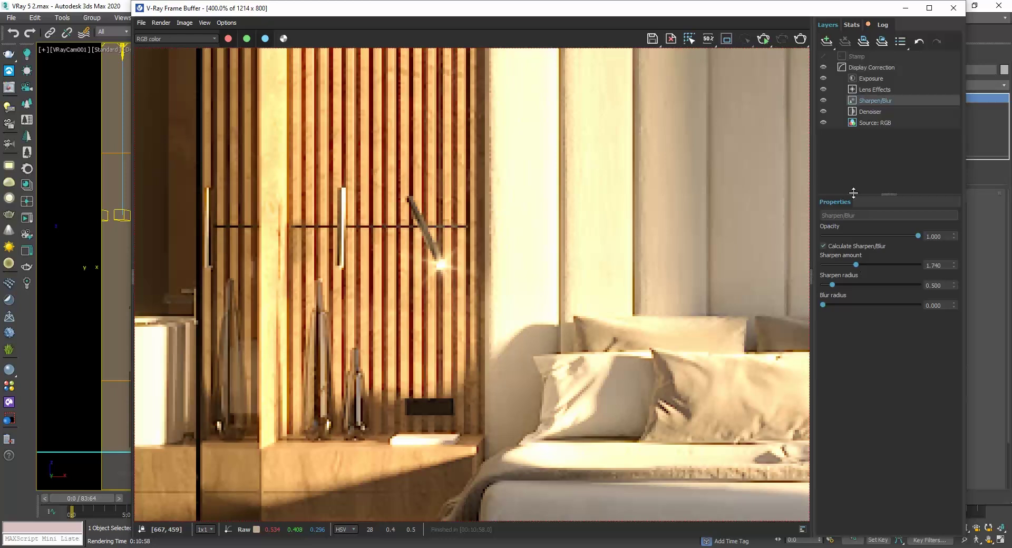
# Toggle the Sharpen/Blur layer to compare, leaving it enabled.
pyautogui.click(823, 100)
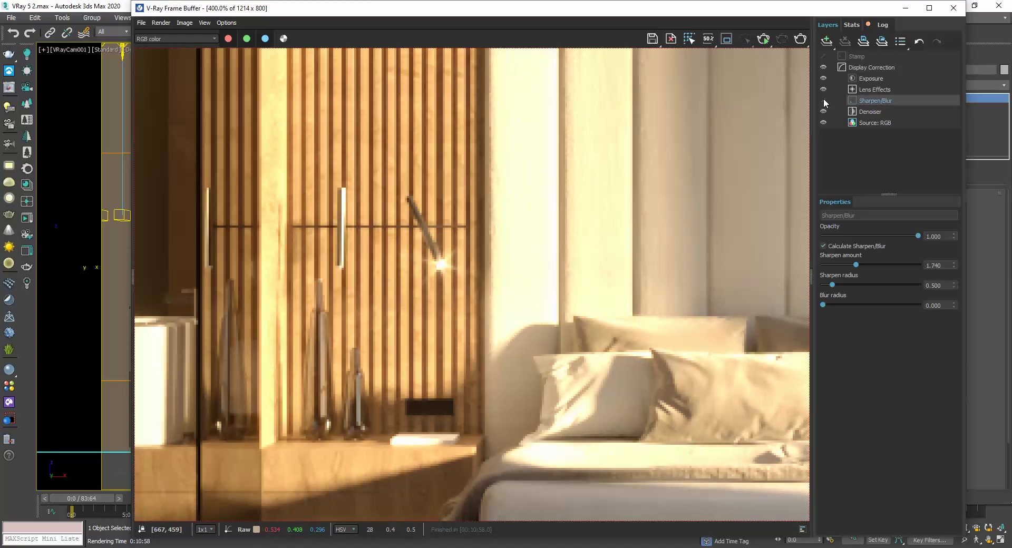
pyautogui.click(823, 100)
pyautogui.click(823, 99)
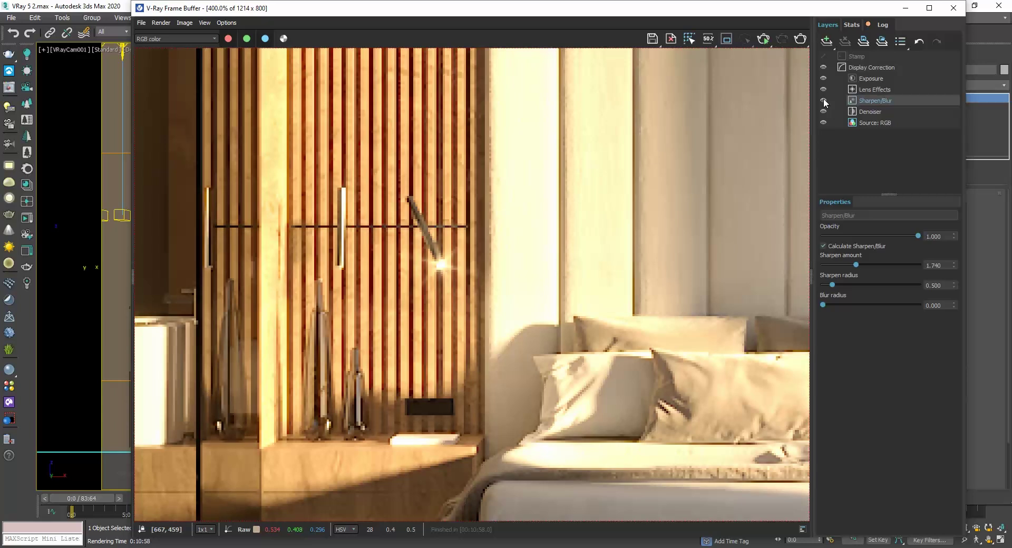
pyautogui.click(823, 100)
pyautogui.scroll(-1, 468, 287)
pyautogui.scroll(-1, 436, 289)
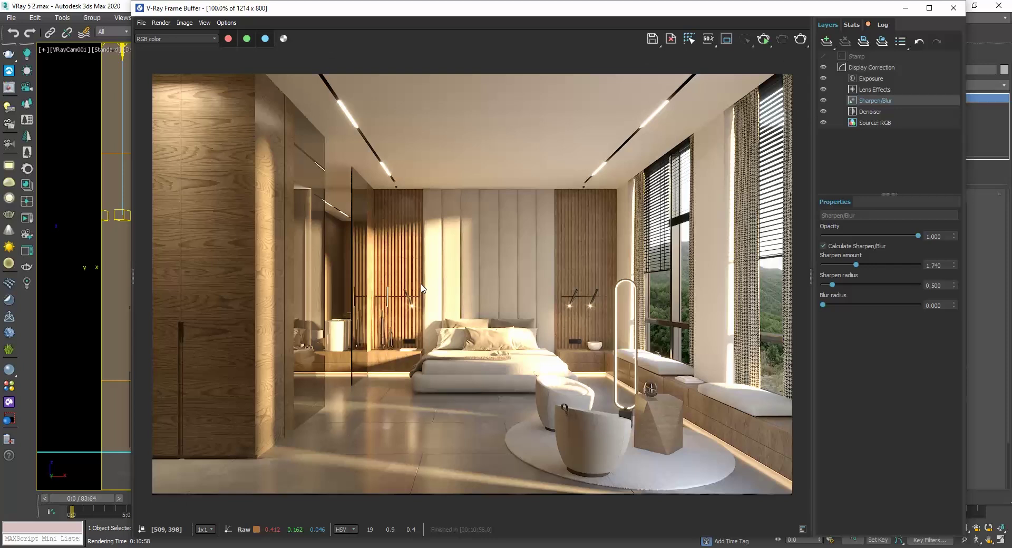
pyautogui.click(823, 100)
# Read through the VFB render log, then return to the Layers list.
pyautogui.click(882, 25)
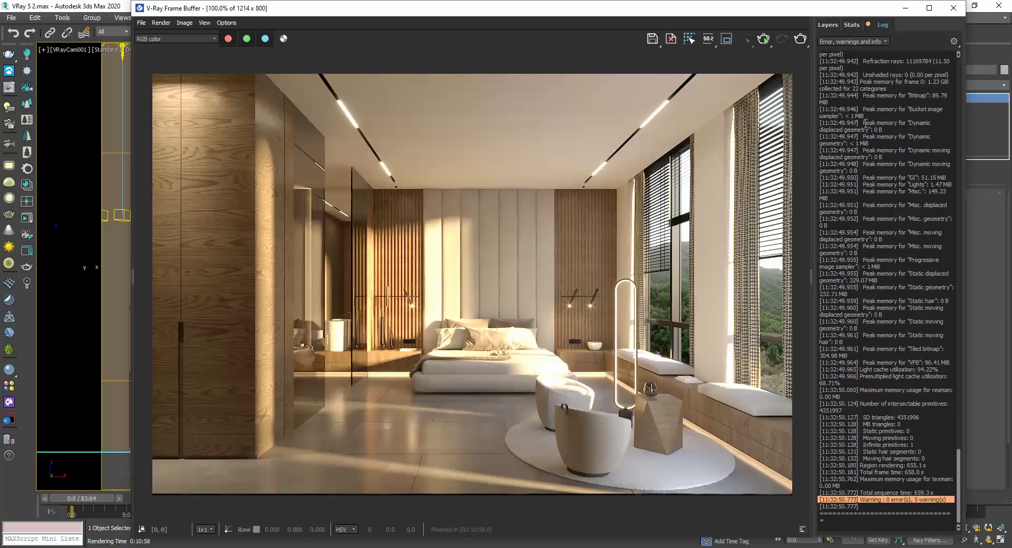
pyautogui.scroll(5, 864, 218)
pyautogui.scroll(4, 863, 218)
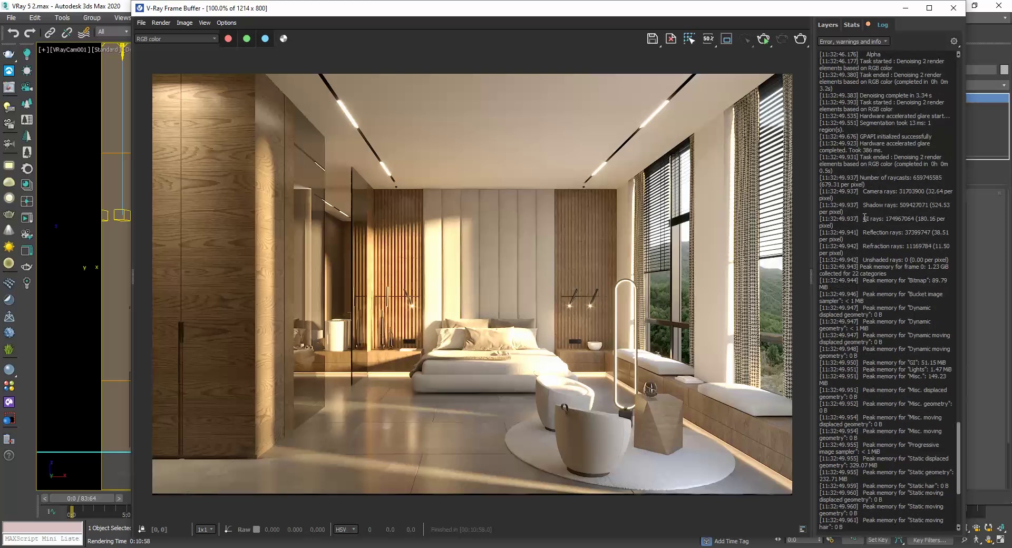
pyautogui.click(827, 25)
# Close the frame buffer and view VRayCam004 in the four-viewport layout.
pyautogui.click(954, 8)
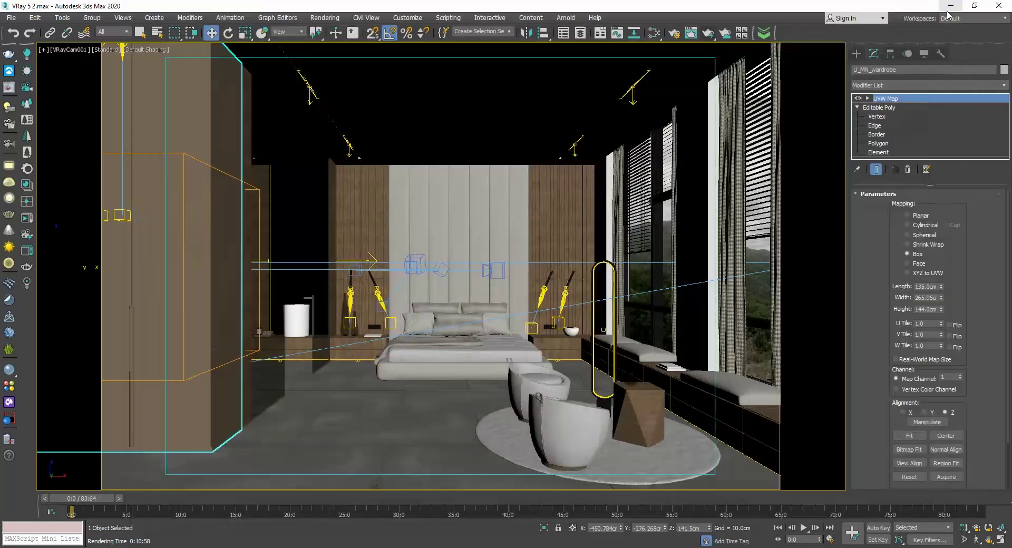
pyautogui.click(999, 540)
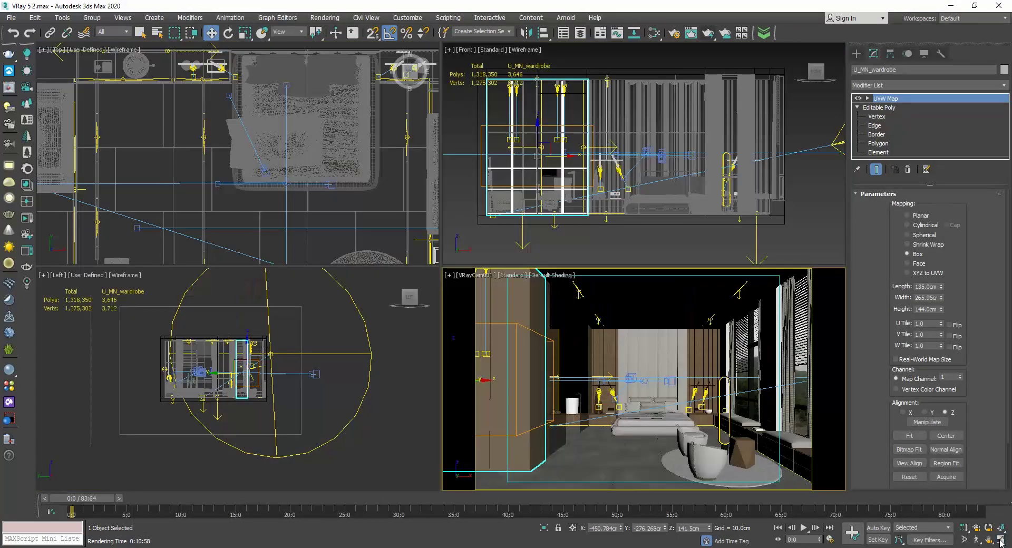
pyautogui.click(485, 277)
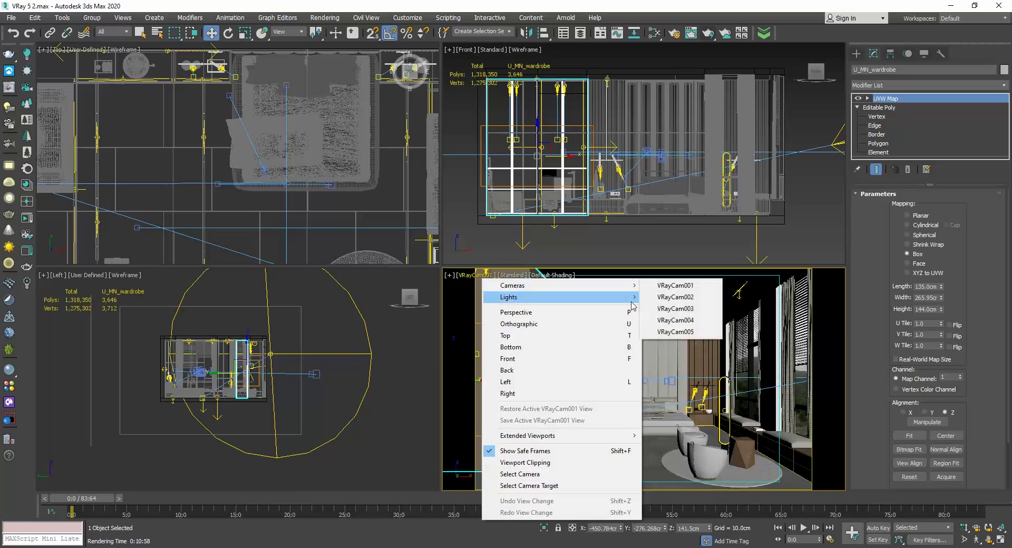
pyautogui.click(695, 324)
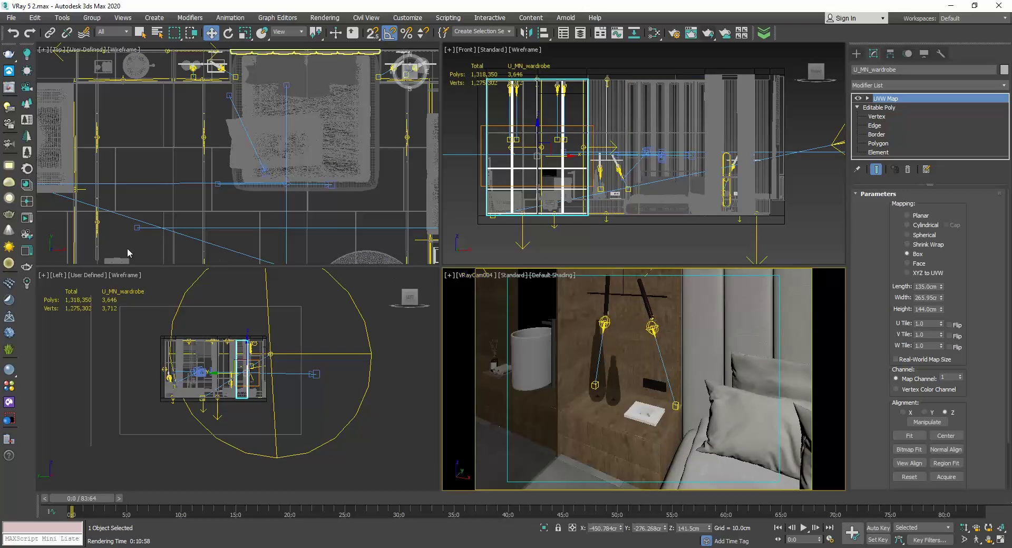
# Draw a new VRayDecal box in the Top viewport.
pyautogui.click(9, 301)
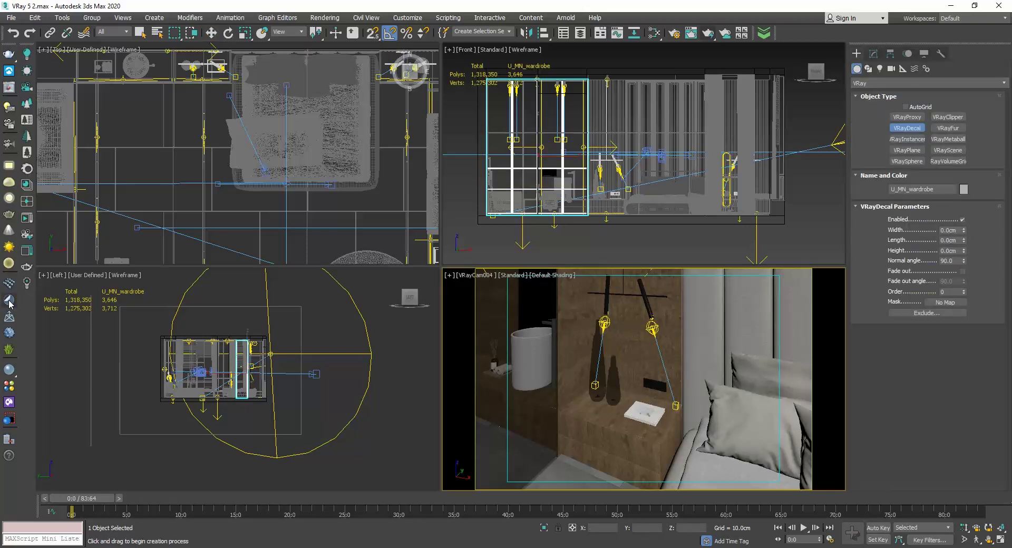
pyautogui.moveTo(202, 141); pyautogui.dragTo(199, 174)
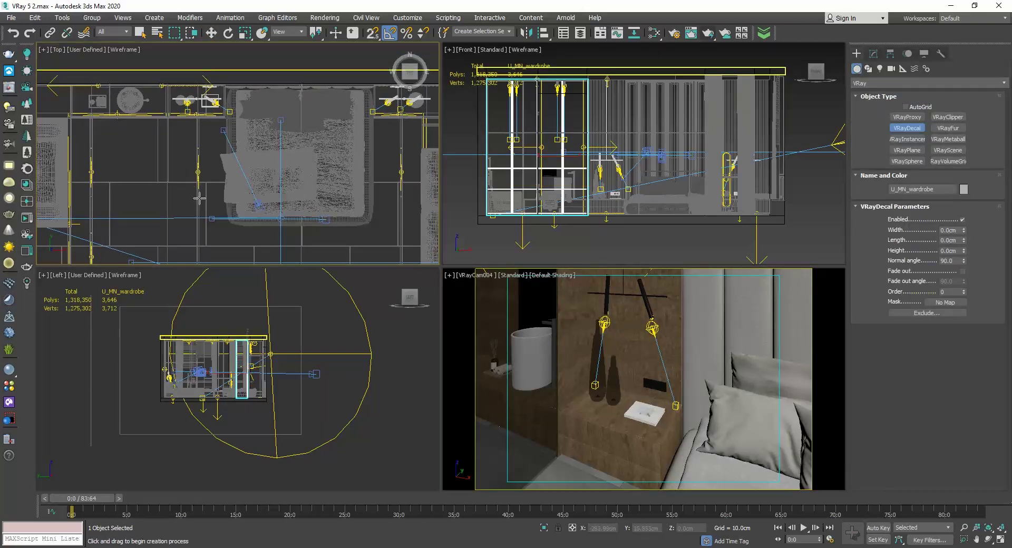
pyautogui.moveTo(200, 198); pyautogui.dragTo(189, 146, button='middle')
pyautogui.moveTo(225, 196)
pyautogui.mouseDown()
pyautogui.moveTo(261, 232)
pyautogui.moveTo(290, 228)
pyautogui.moveTo(291, 240)
pyautogui.mouseUp()
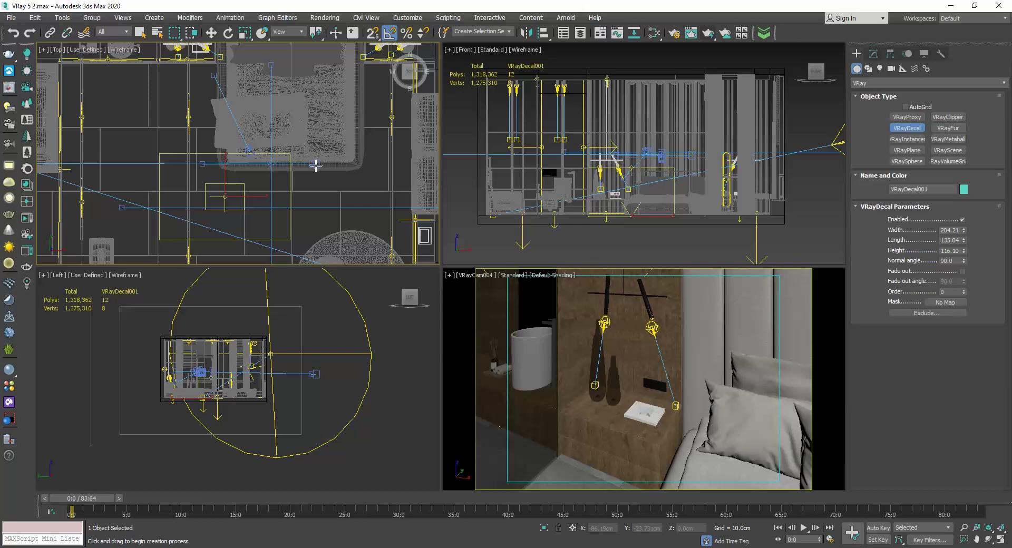
# Move the decal over the bedside table, nudging it toward the wall.
pyautogui.click(211, 32)
pyautogui.moveTo(239, 186); pyautogui.dragTo(245, 204, button='middle')
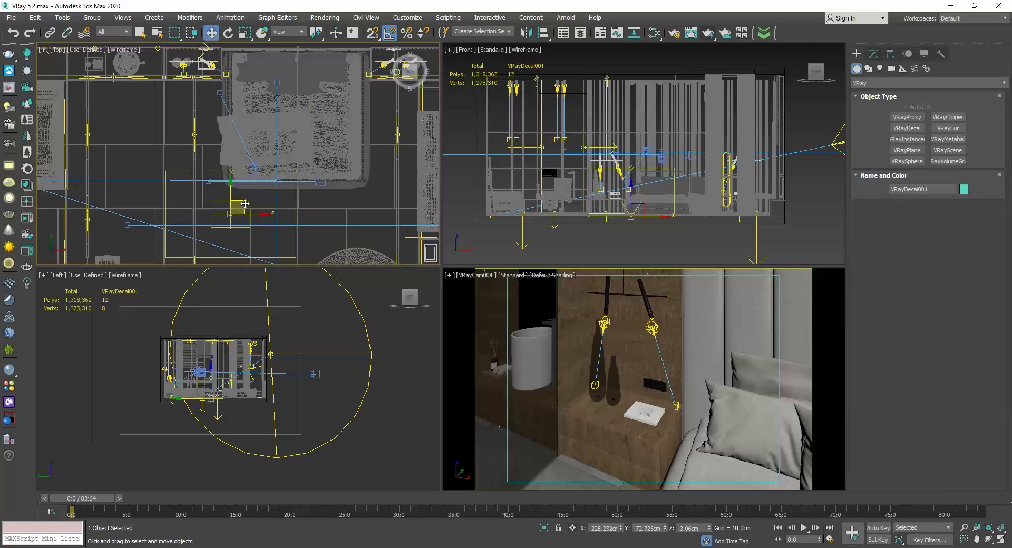
pyautogui.moveTo(245, 204); pyautogui.dragTo(213, 68)
pyautogui.scroll(3, 213, 68)
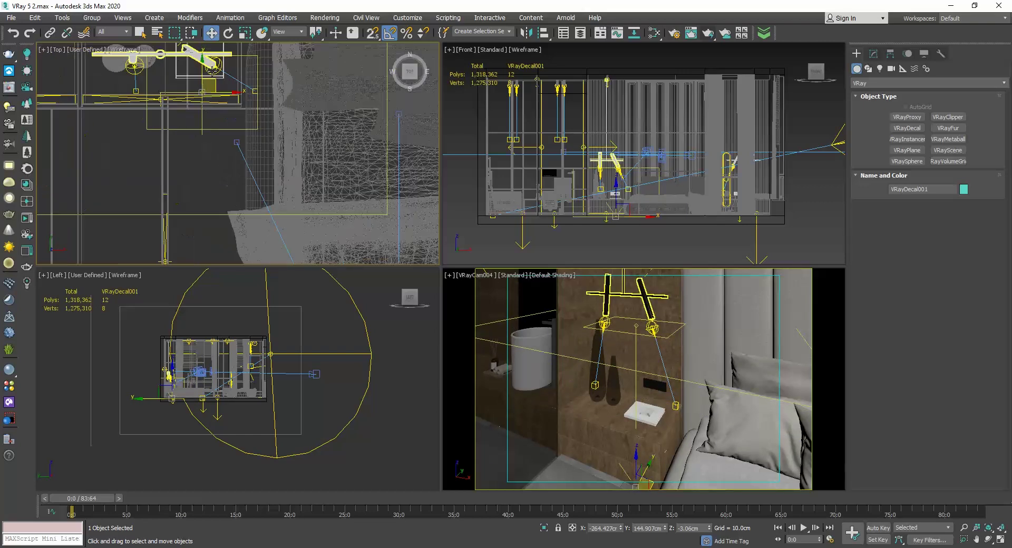
pyautogui.moveTo(212, 67); pyautogui.dragTo(217, 131, button='middle')
pyautogui.moveTo(216, 132); pyautogui.dragTo(217, 112)
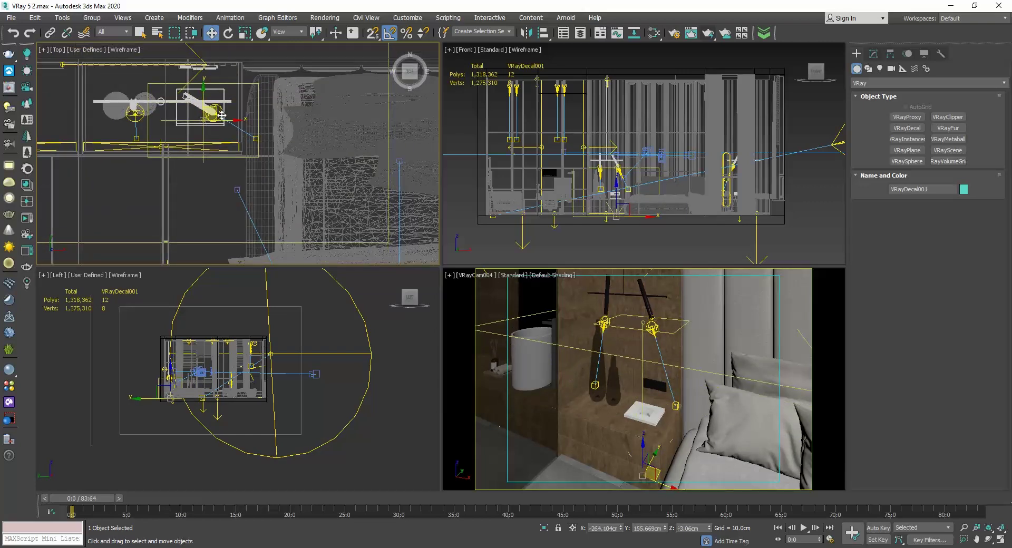
# Maximize the camera view and drag the V-Ray library's Coffee liquid material into the Slate editor.
pyautogui.click(999, 541)
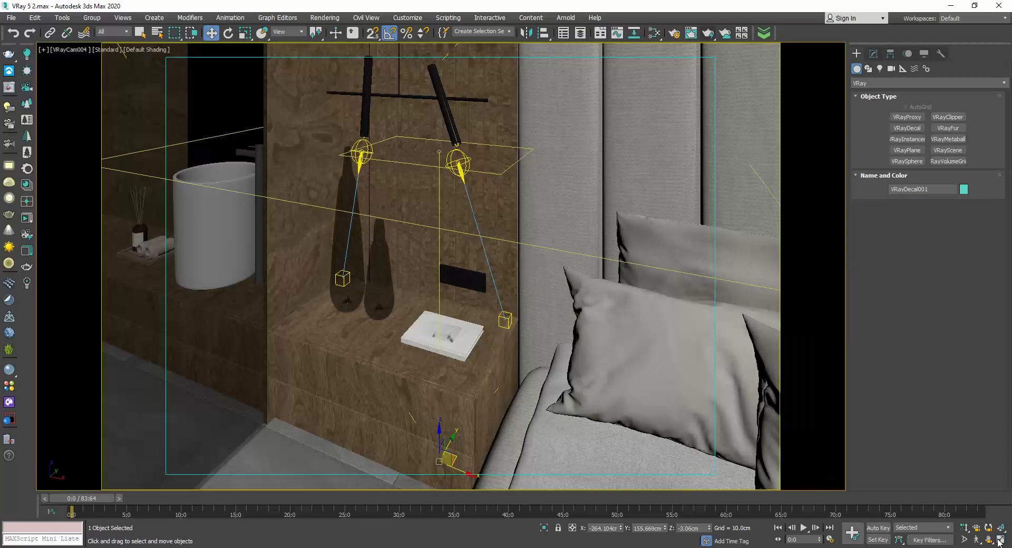
pyautogui.click(9, 387)
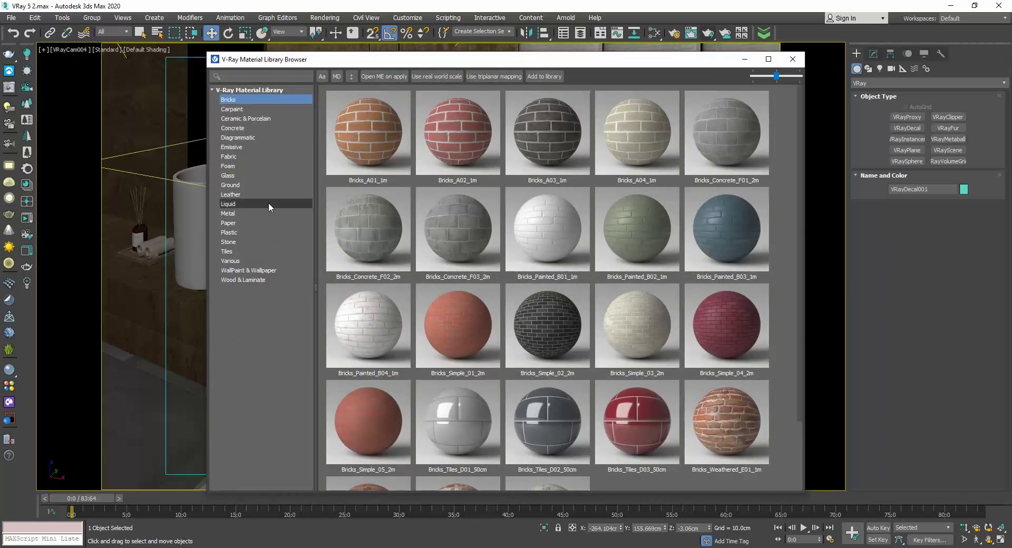
pyautogui.click(242, 203)
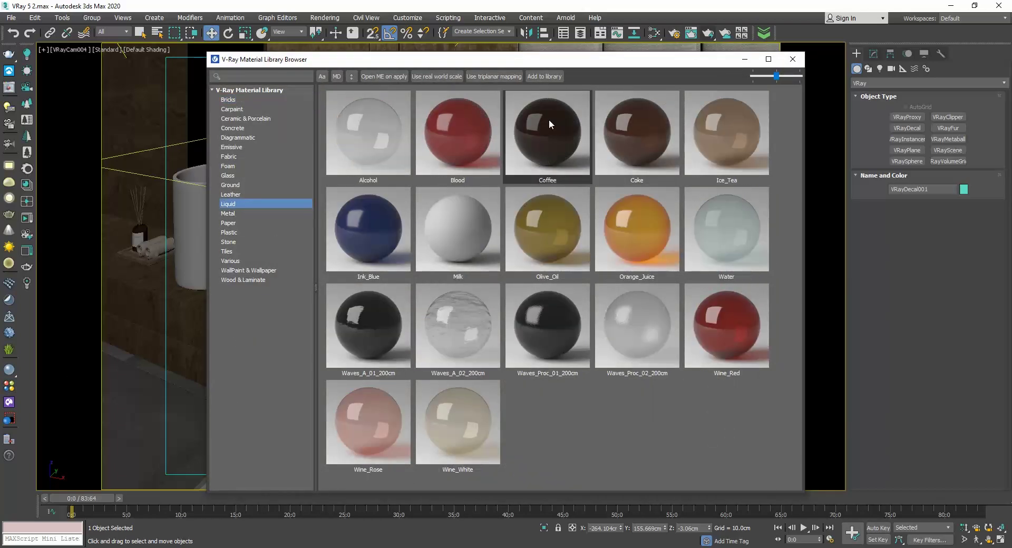
pyautogui.moveTo(625, 70)
pyautogui.mouseDown()
pyautogui.moveTo(710, 85)
pyautogui.moveTo(374, 82)
pyautogui.mouseUp()
pyautogui.press('m')
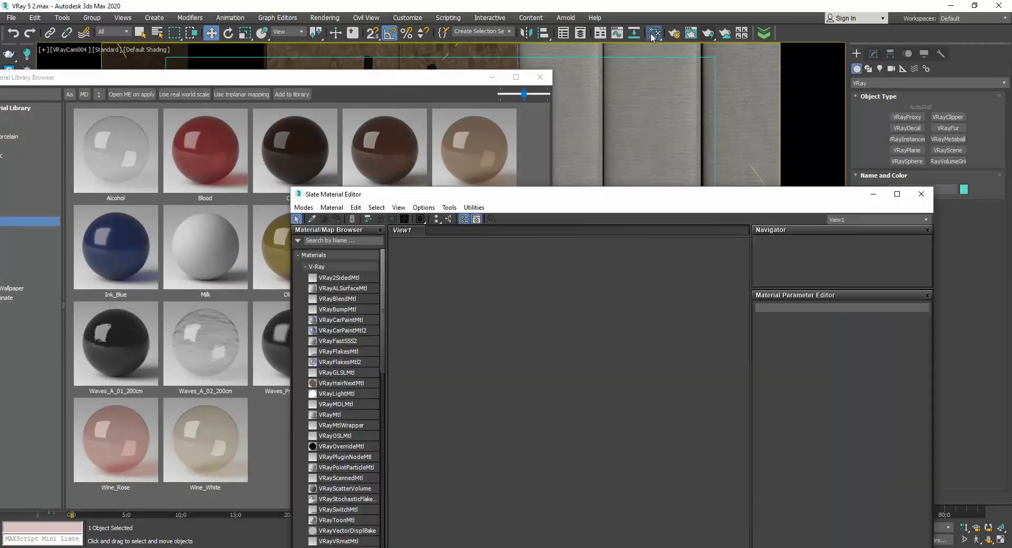
pyautogui.moveTo(276, 156); pyautogui.dragTo(636, 416)
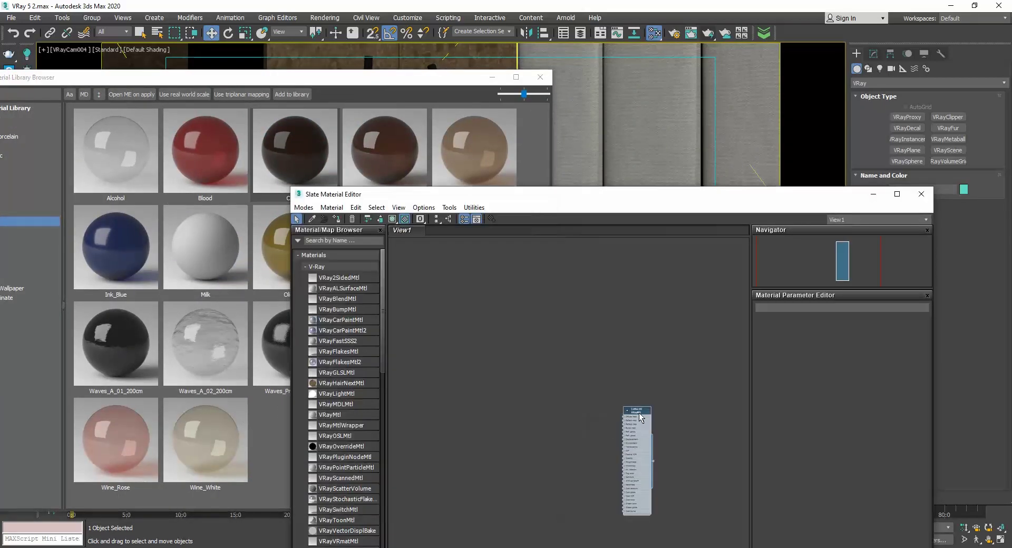
pyautogui.click(540, 77)
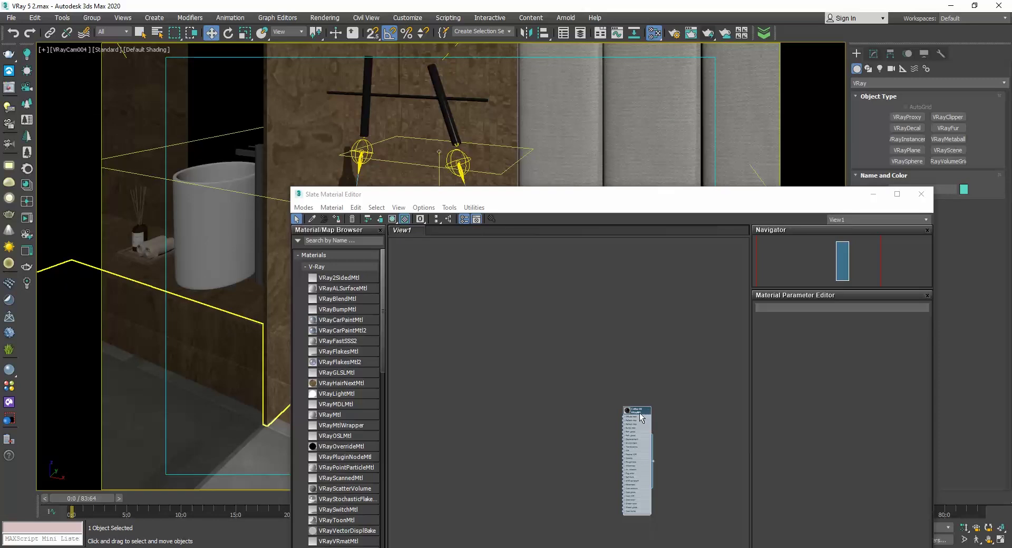
pyautogui.scroll(5, 640, 412)
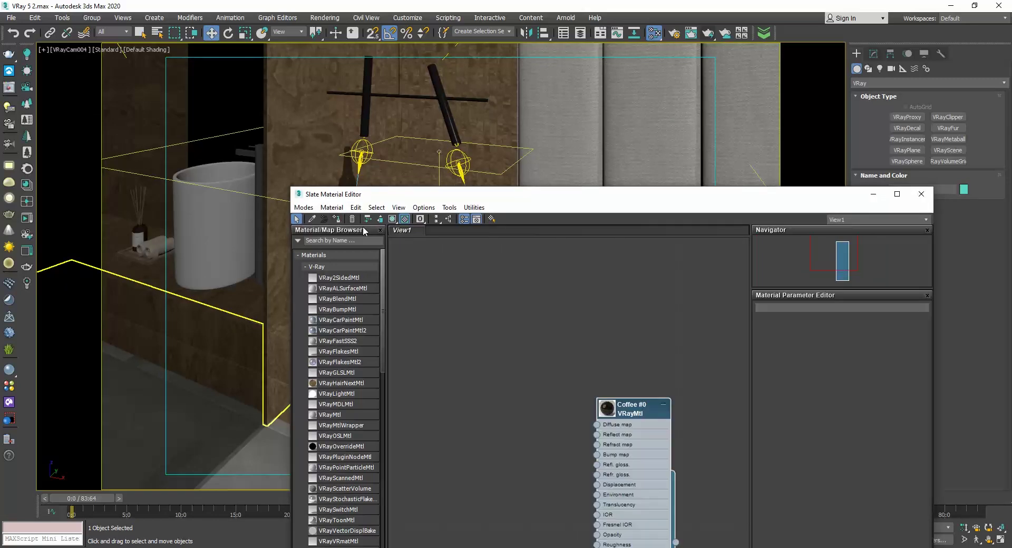
pyautogui.click(921, 194)
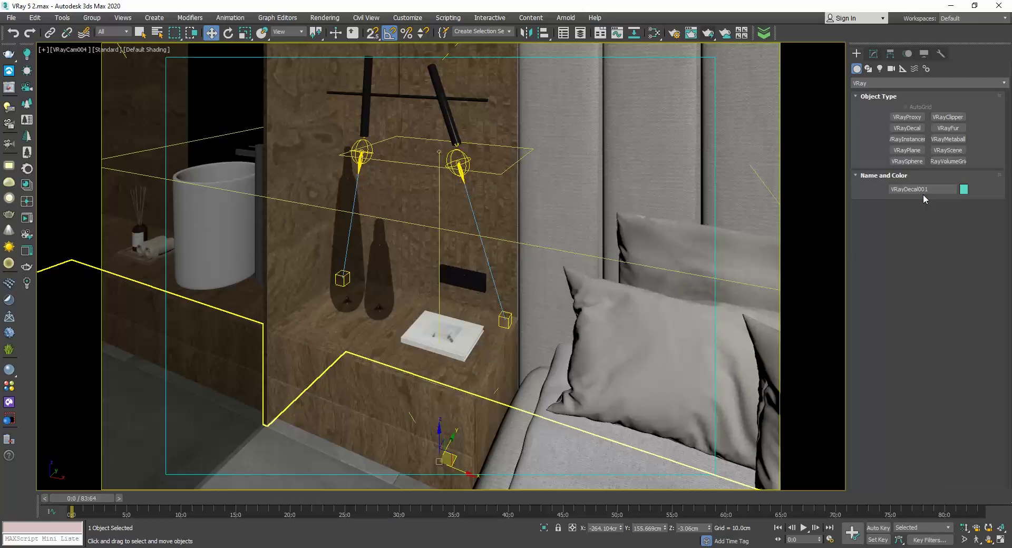
# Render the camera view, close the frame buffer, and show VRayDecal001's parameters in Modify.
pyautogui.click(708, 35)
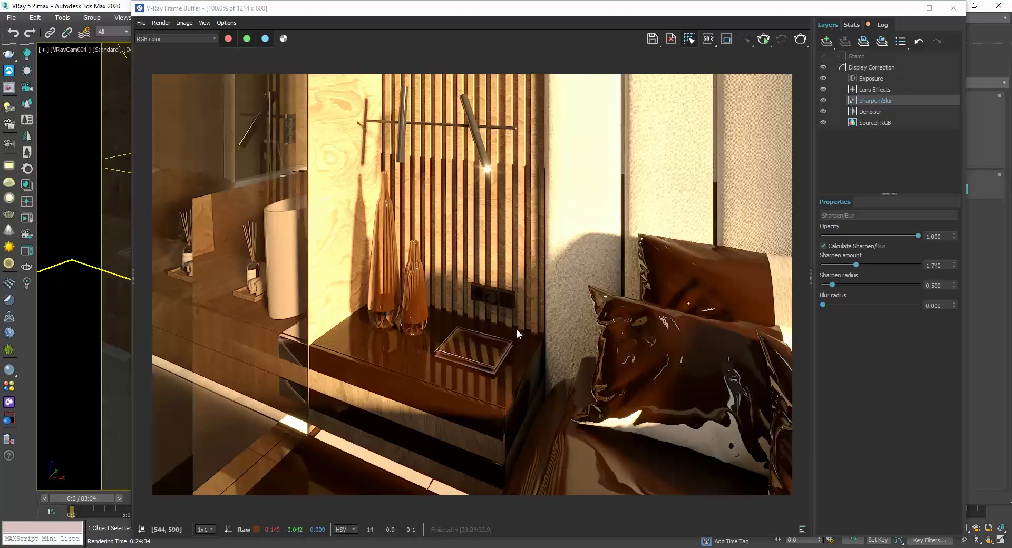
pyautogui.moveTo(870, 12); pyautogui.dragTo(742, 16)
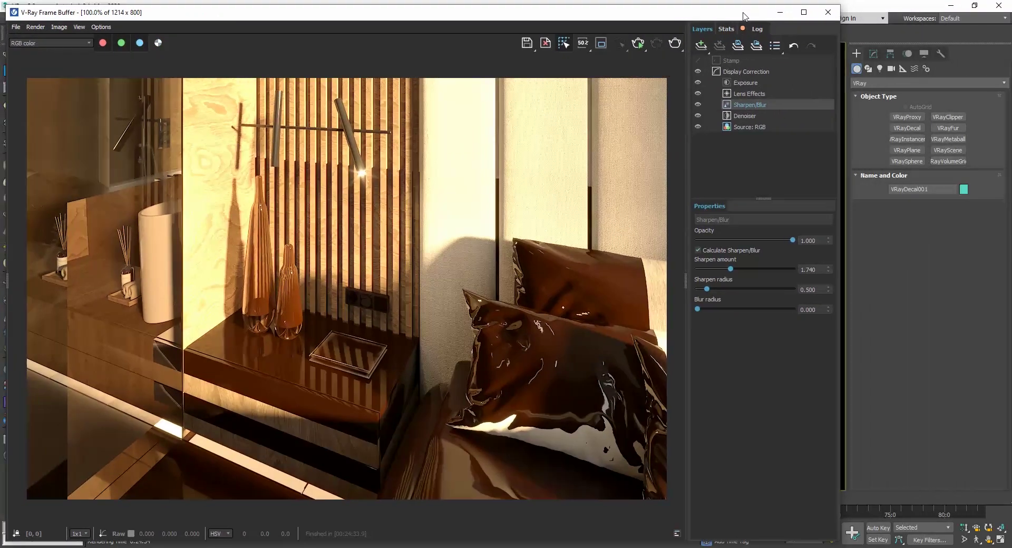
pyautogui.click(824, 11)
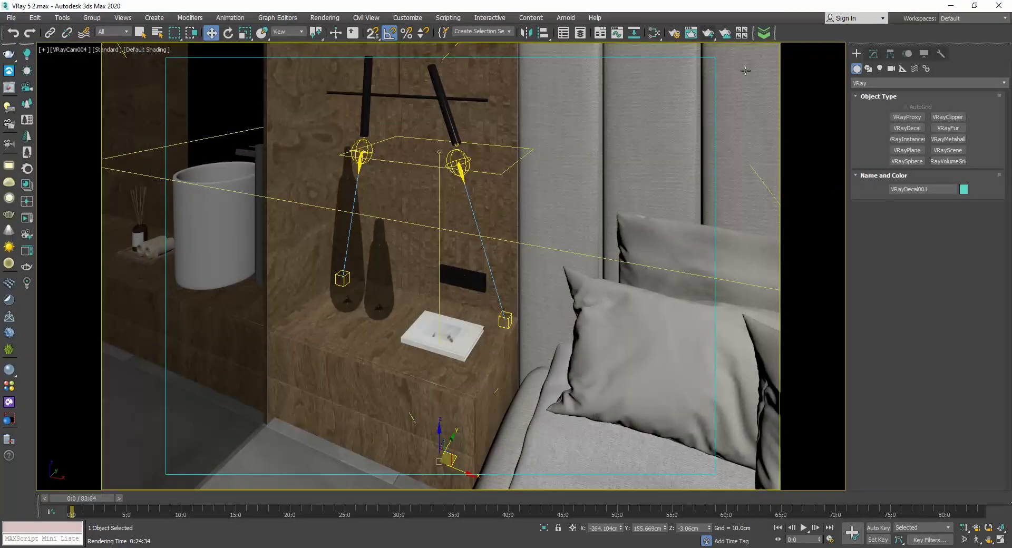
pyautogui.click(874, 54)
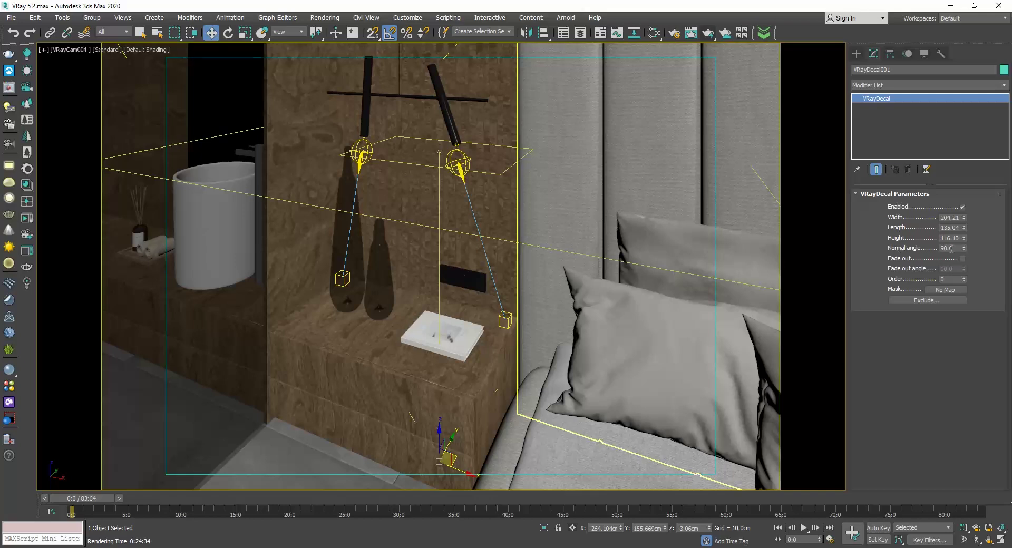
# Set the render area to Crop and fit the crop box over the nightstand and pillow.
pyautogui.moveTo(951, 249); pyautogui.dragTo(926, 246)
pyautogui.write('130')
pyautogui.click(579, 359)
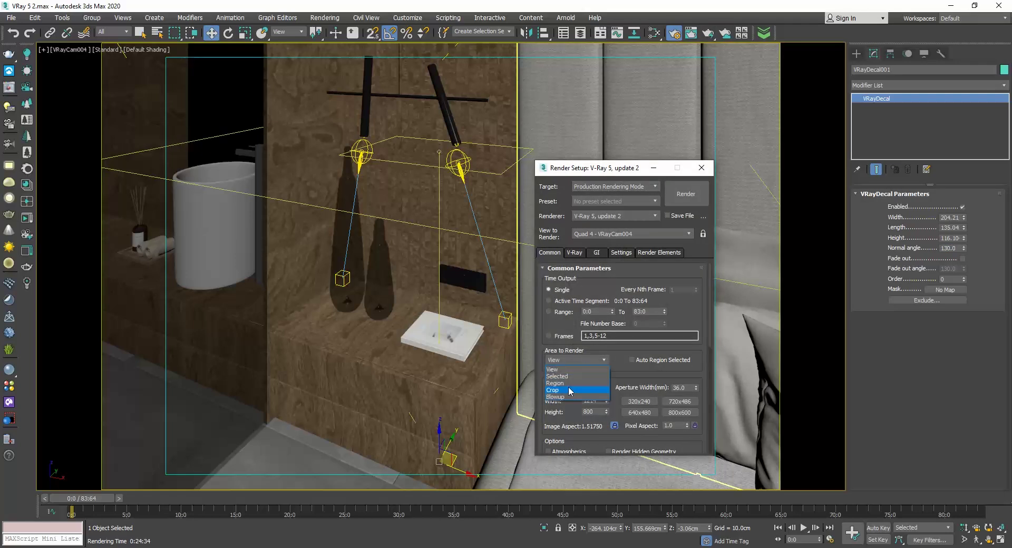
pyautogui.click(566, 392)
pyautogui.click(701, 167)
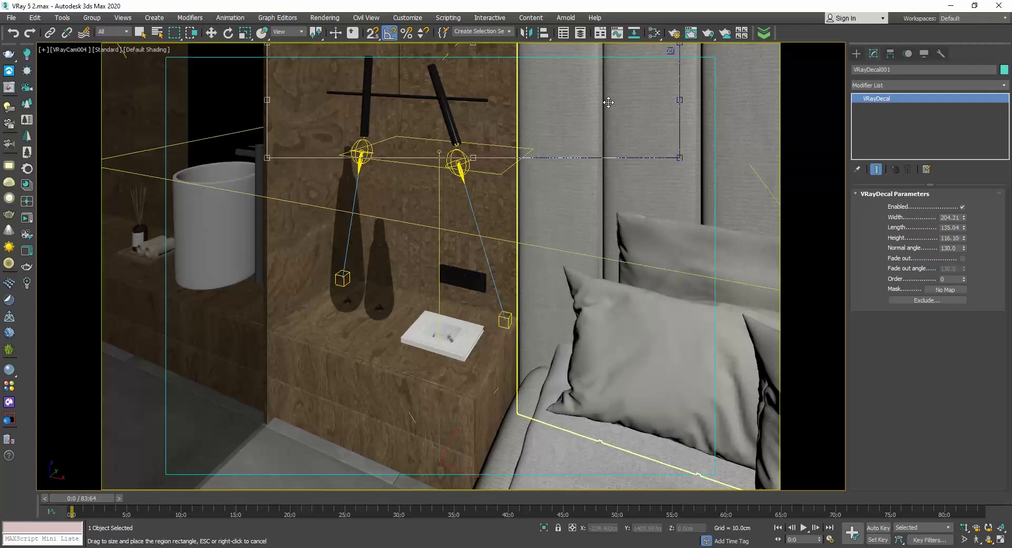
pyautogui.moveTo(605, 99)
pyautogui.mouseDown()
pyautogui.moveTo(587, 413)
pyautogui.moveTo(574, 435)
pyautogui.mouseUp()
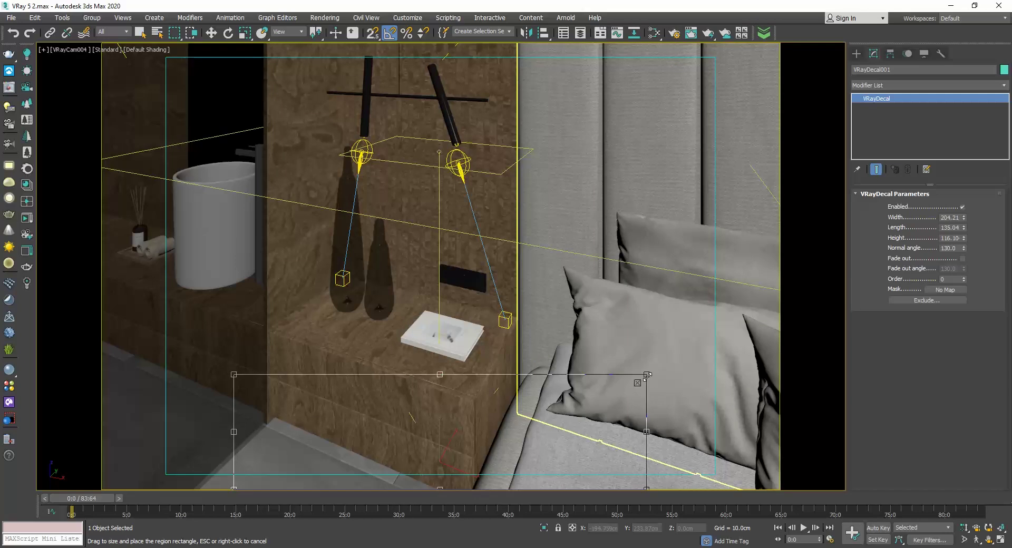
pyautogui.moveTo(647, 375); pyautogui.dragTo(710, 262)
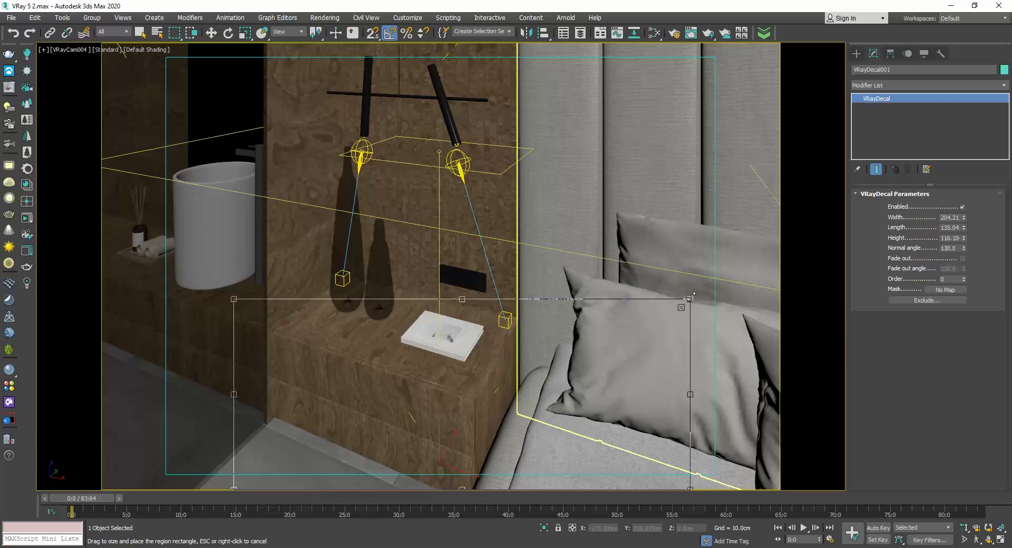
# Render the crop while testing decal normal angles 130, 40, then 90.
pyautogui.click(708, 33)
pyautogui.write('40')
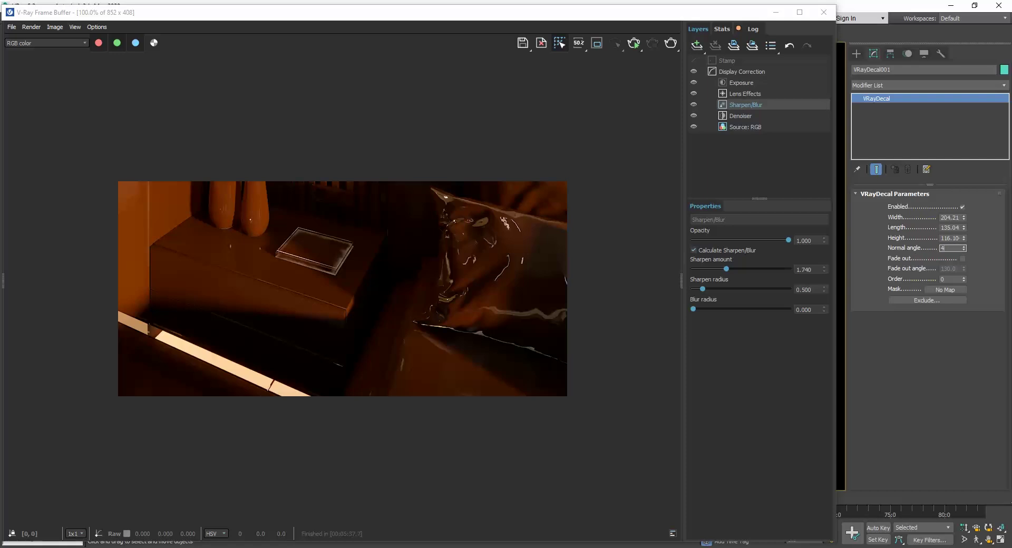
pyautogui.click(671, 44)
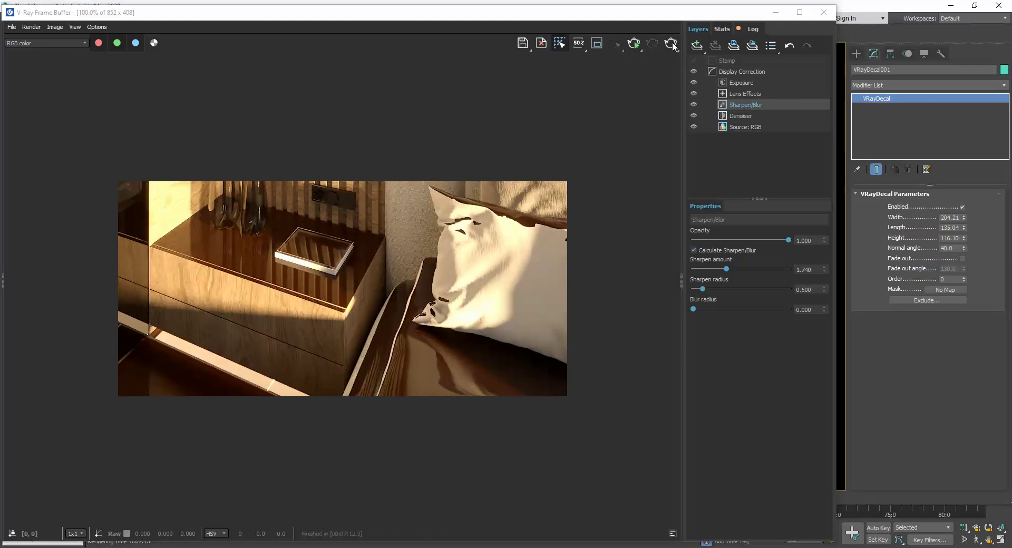
pyautogui.click(941, 247)
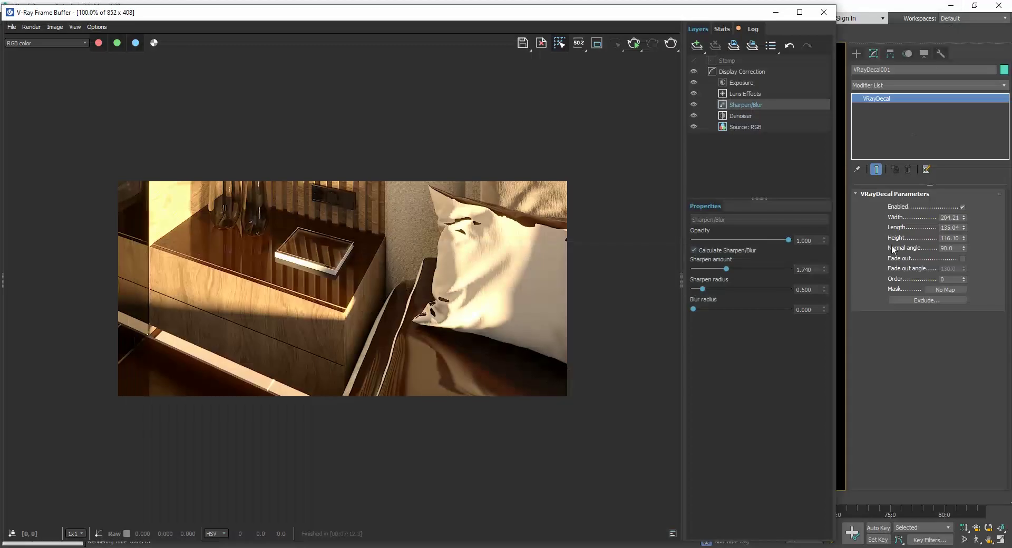
# Mask VRayDecal001 with the coffee stain.jpg bitmap and start a new full-frame render.
pyautogui.click(942, 291)
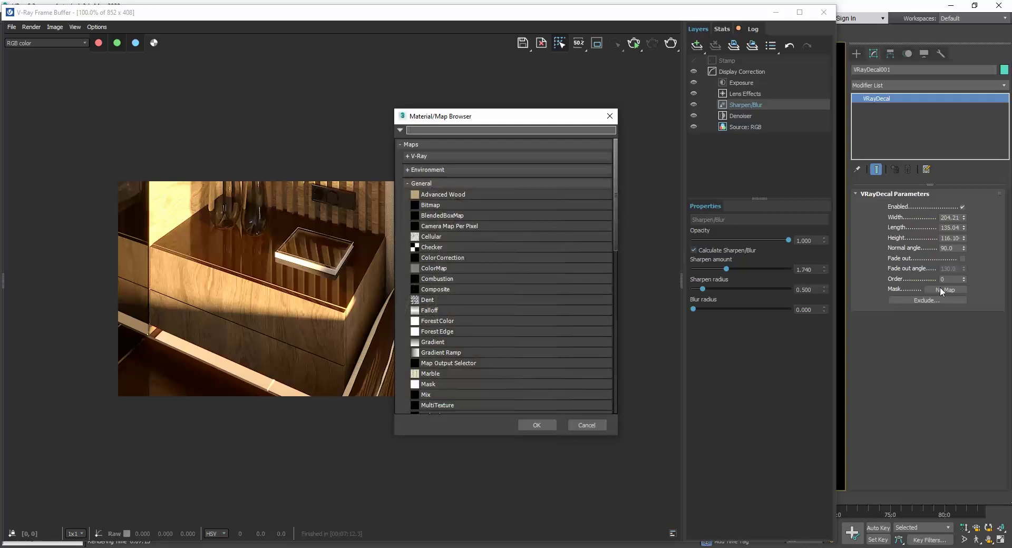
pyautogui.doubleClick(456, 207)
pyautogui.click(89, 100)
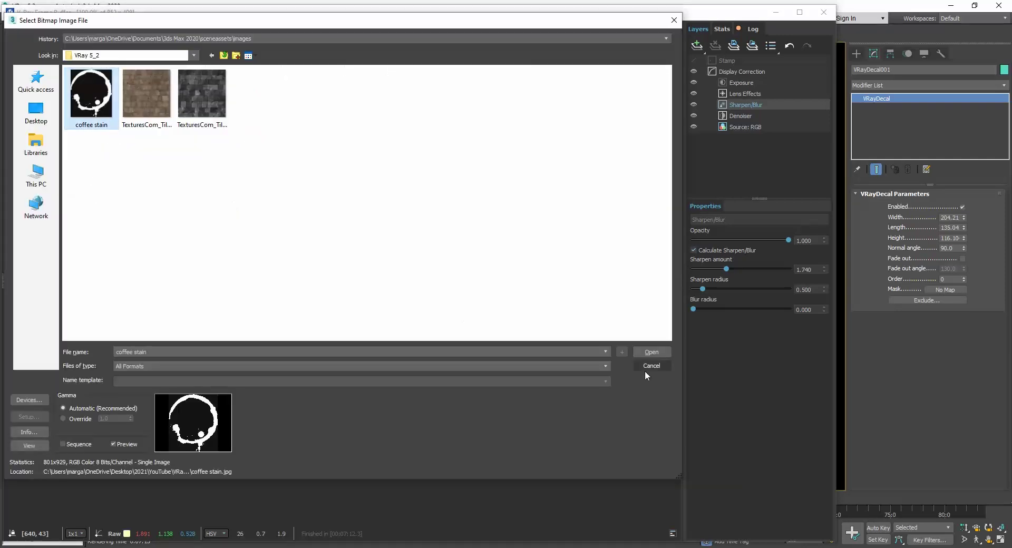
pyautogui.click(643, 352)
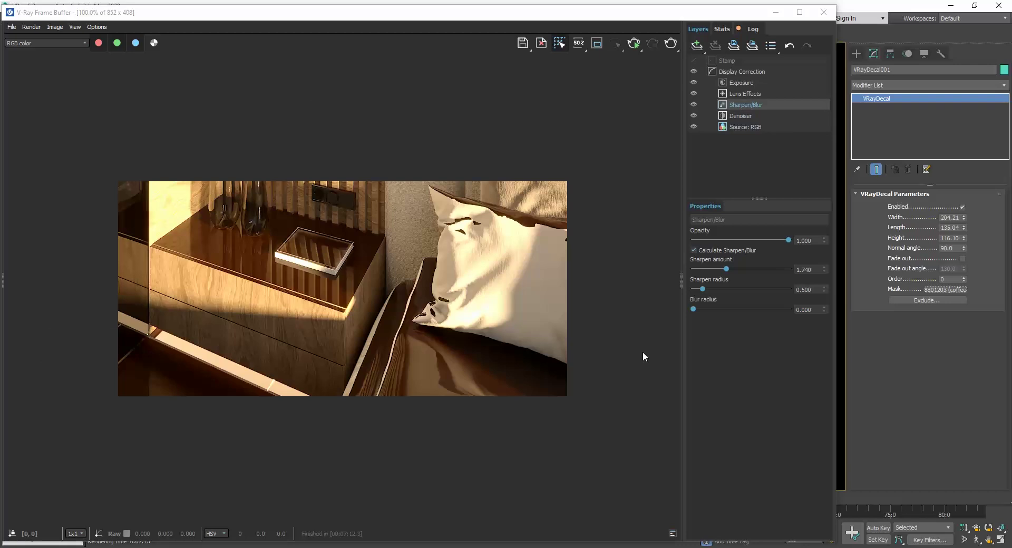
pyautogui.click(633, 40)
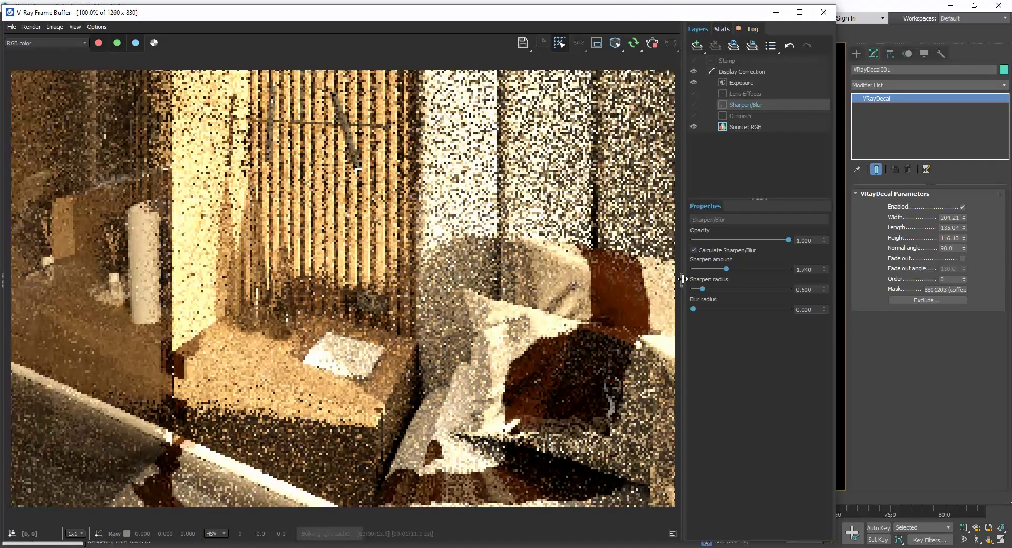
# Limit the frame buffer's region render to the nightstand area.
pyautogui.moveTo(683, 279); pyautogui.dragTo(833, 279)
pyautogui.moveTo(360, 13)
pyautogui.mouseDown()
pyautogui.moveTo(682, 19)
pyautogui.moveTo(647, 18)
pyautogui.mouseUp()
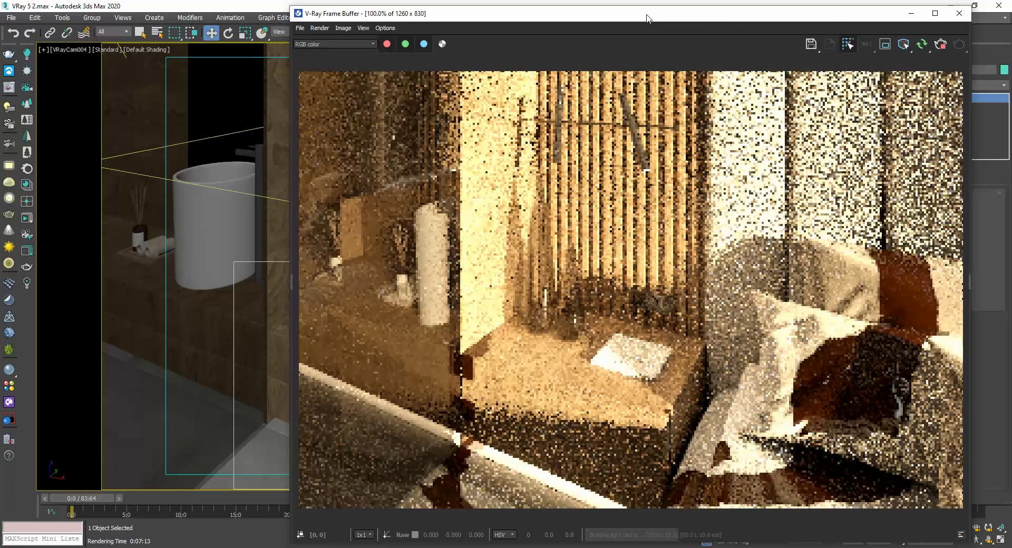
pyautogui.click(885, 46)
pyautogui.moveTo(956, 231); pyautogui.dragTo(457, 484)
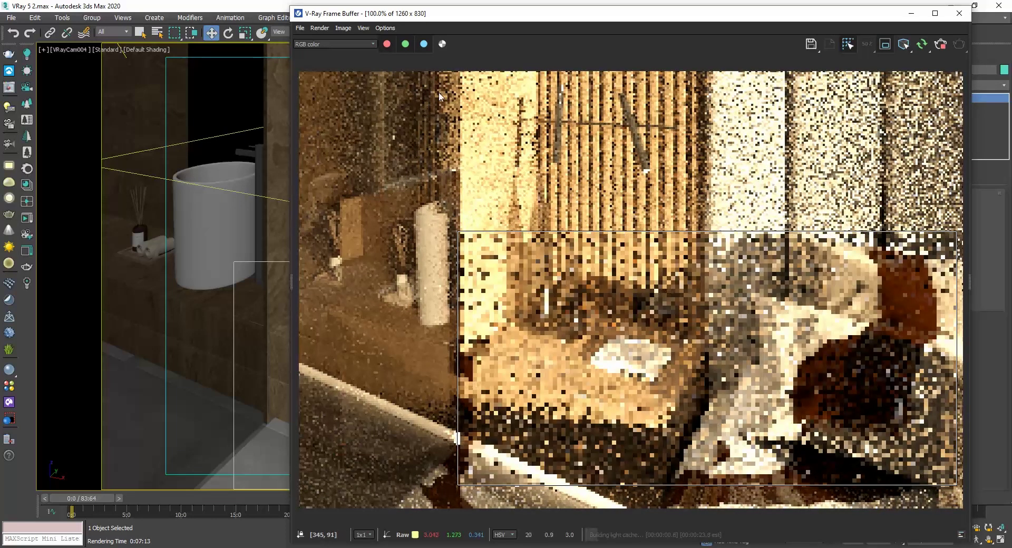
pyautogui.moveTo(291, 8); pyautogui.dragTo(180, 398)
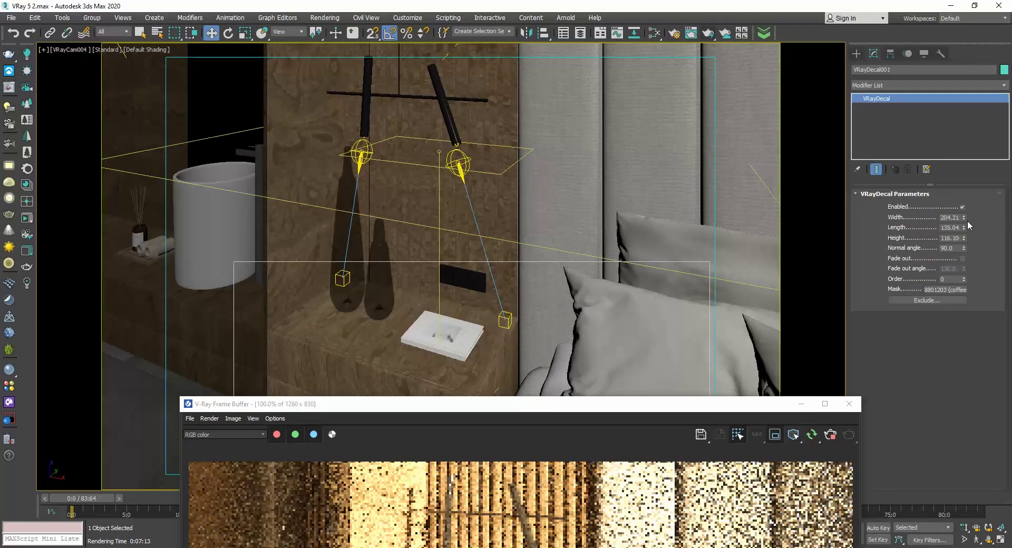
# Shrink the decal to about 31 x 33 and place it on the nightstand top.
pyautogui.moveTo(958, 238); pyautogui.dragTo(961, 244)
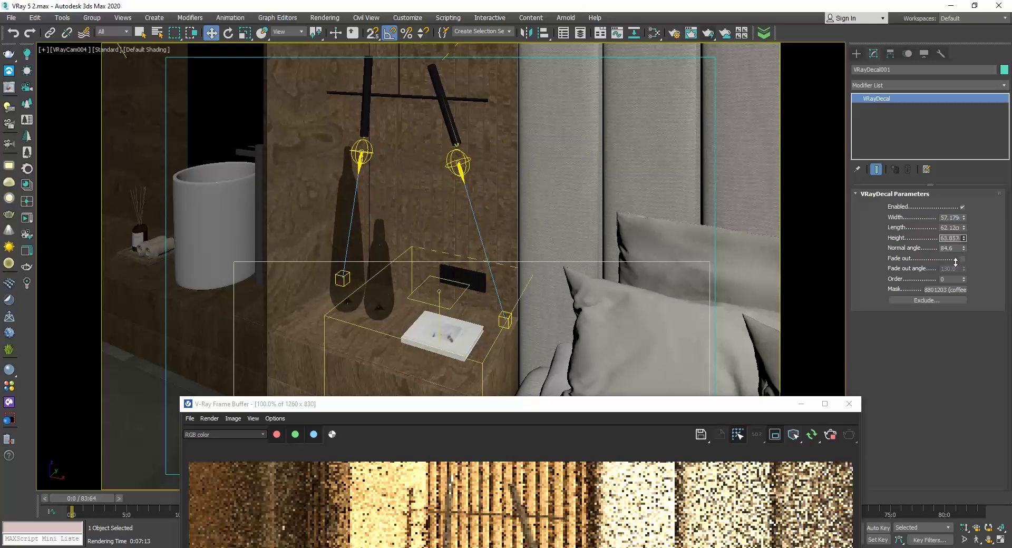
pyautogui.moveTo(487, 405); pyautogui.dragTo(810, 416)
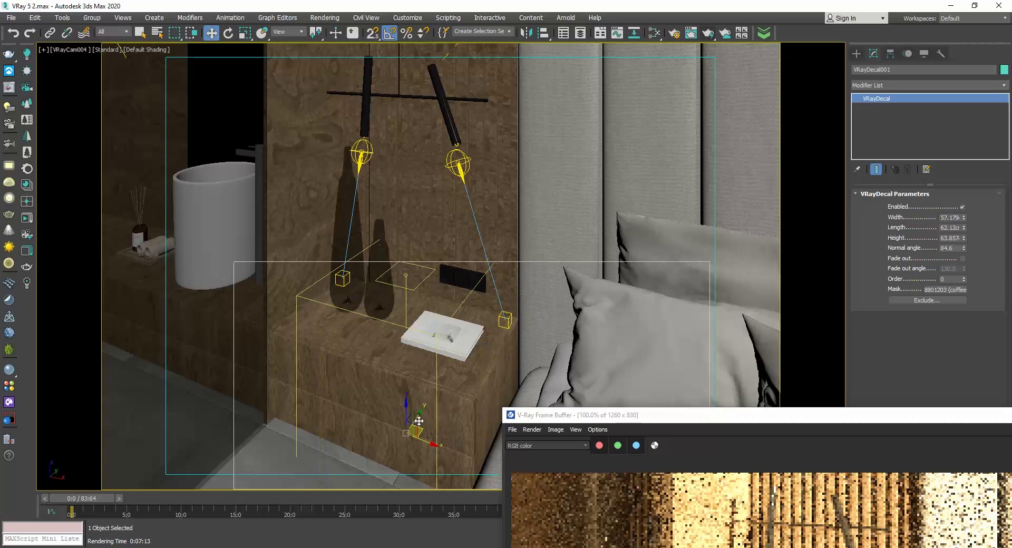
pyautogui.moveTo(727, 420)
pyautogui.mouseDown()
pyautogui.moveTo(613, 395)
pyautogui.moveTo(617, 410)
pyautogui.mouseUp()
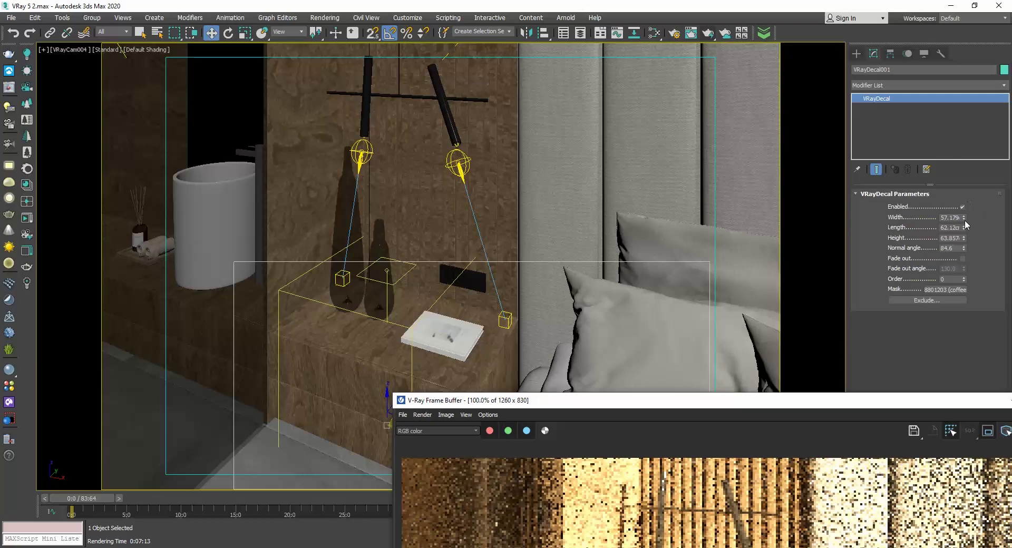
pyautogui.moveTo(964, 218)
pyautogui.mouseDown()
pyautogui.moveTo(961, 251)
pyautogui.moveTo(963, 221)
pyautogui.mouseUp()
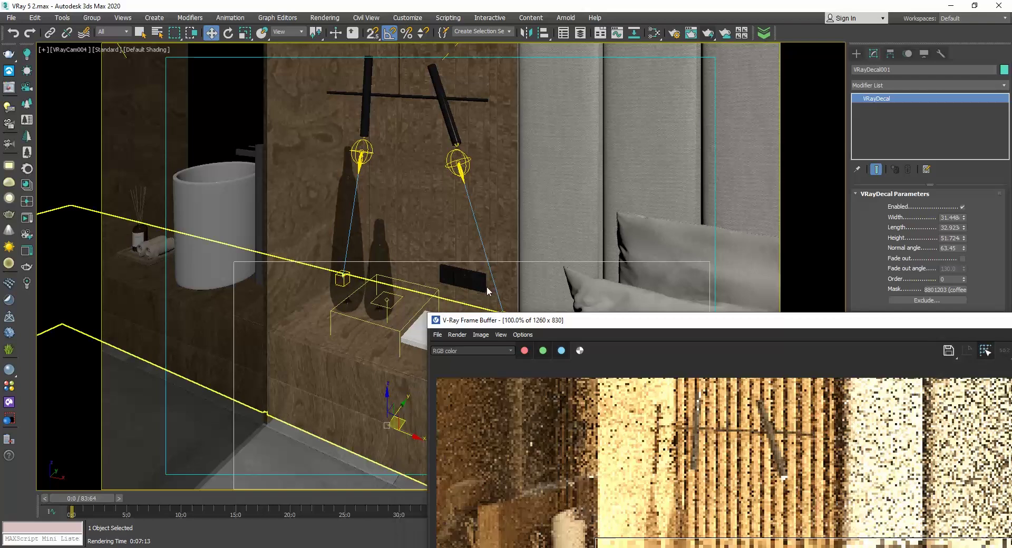
pyautogui.moveTo(580, 400); pyautogui.dragTo(648, 28)
pyautogui.moveTo(406, 417); pyautogui.dragTo(395, 426)
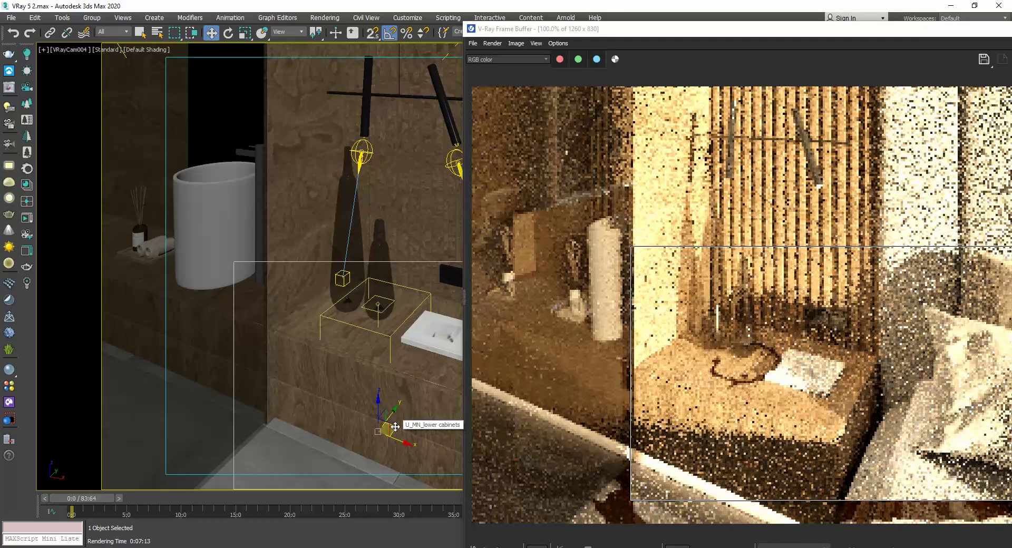
pyautogui.moveTo(395, 426); pyautogui.dragTo(395, 390)
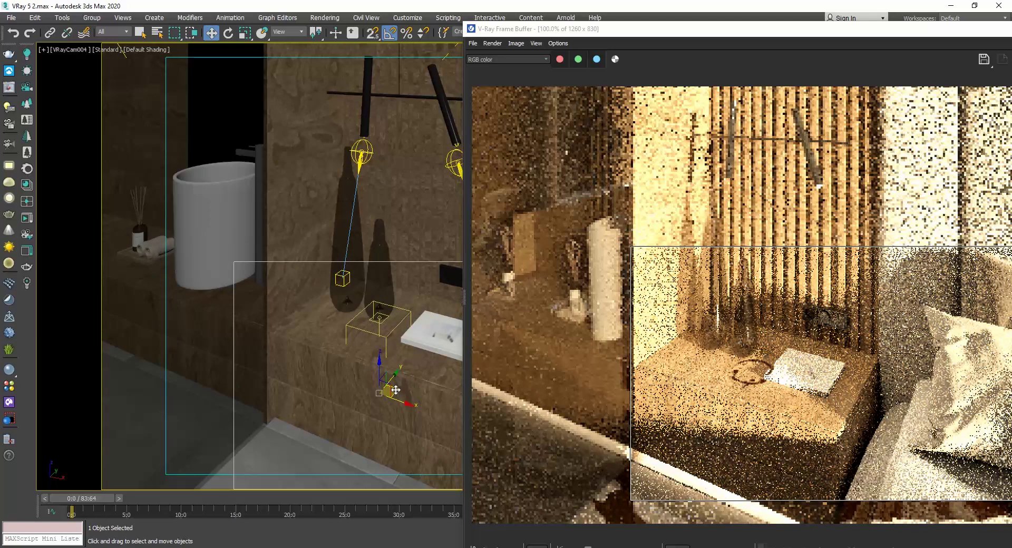
# Move the coffee decal onto the bed beside the front pillow and raise it in Z.
pyautogui.press('r')
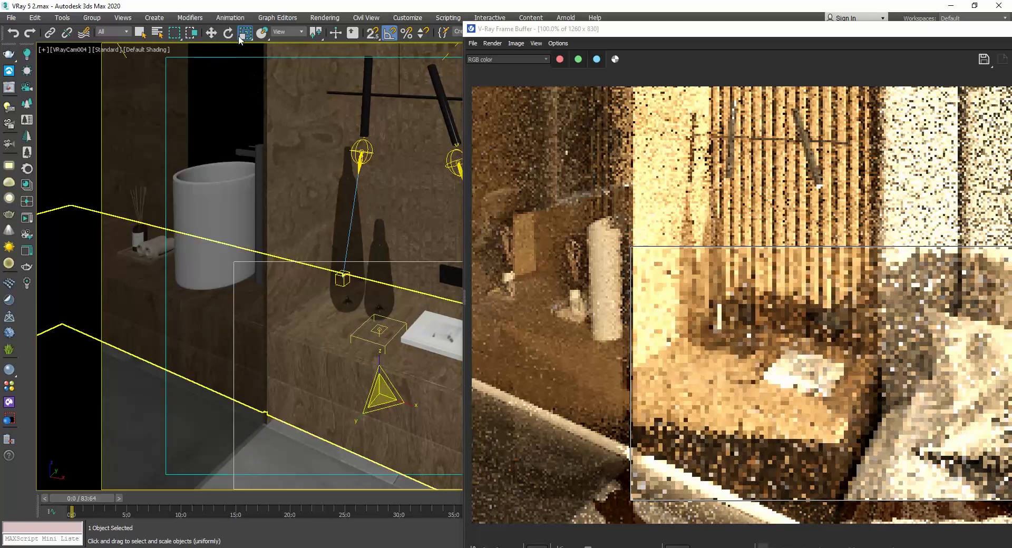
pyautogui.click(211, 33)
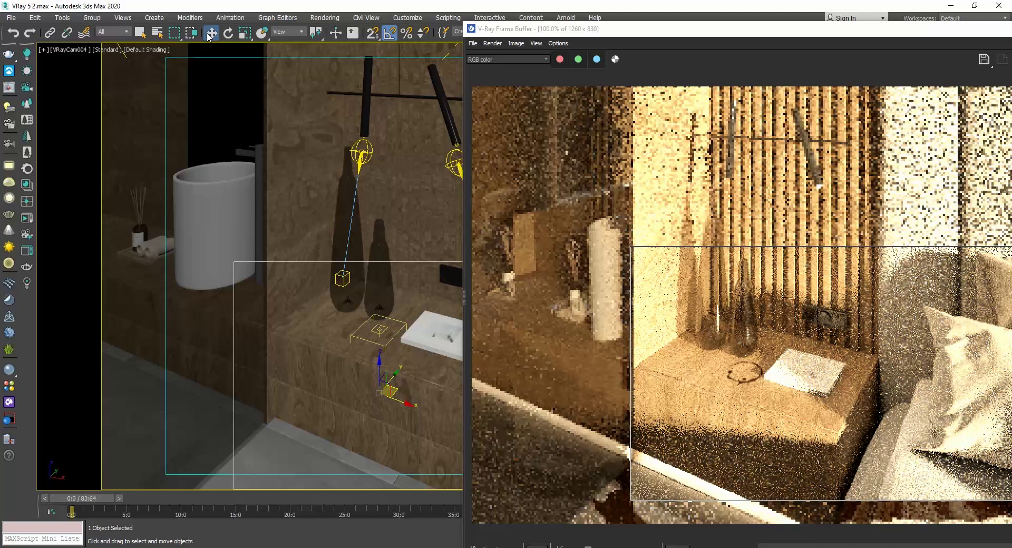
pyautogui.moveTo(759, 29); pyautogui.dragTo(227, 396)
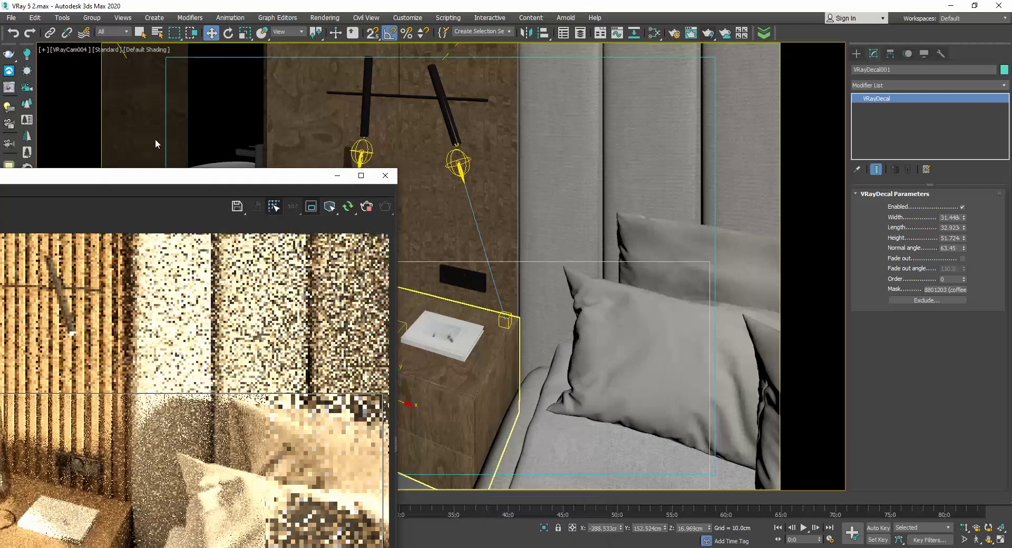
pyautogui.moveTo(396, 399); pyautogui.dragTo(137, 94)
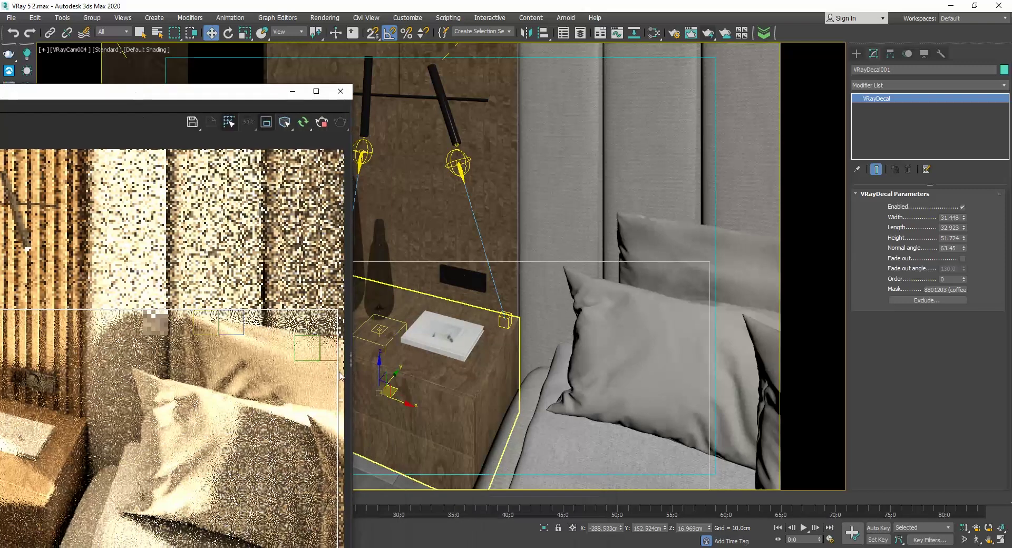
pyautogui.moveTo(384, 378)
pyautogui.mouseDown()
pyautogui.moveTo(579, 464)
pyautogui.moveTo(588, 484)
pyautogui.mouseUp()
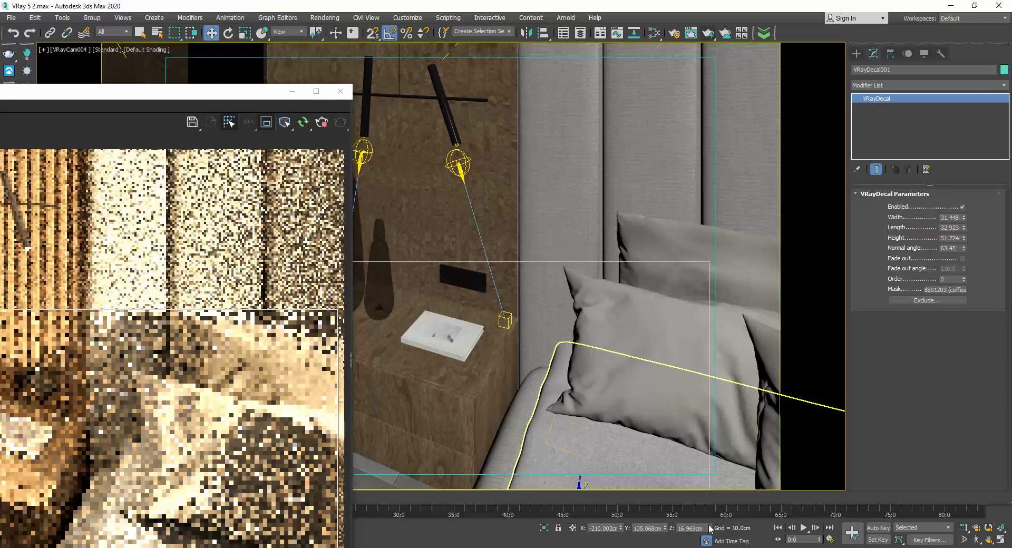
pyautogui.moveTo(710, 529); pyautogui.dragTo(706, 498)
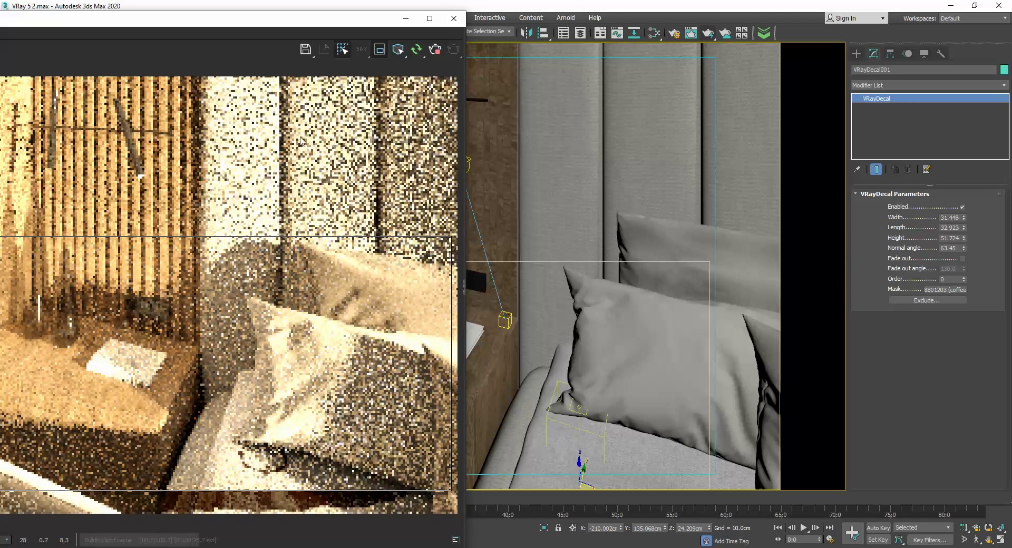
# Region-render the stain on the bed, then stop the render and close the frame buffer.
pyautogui.click(654, 381)
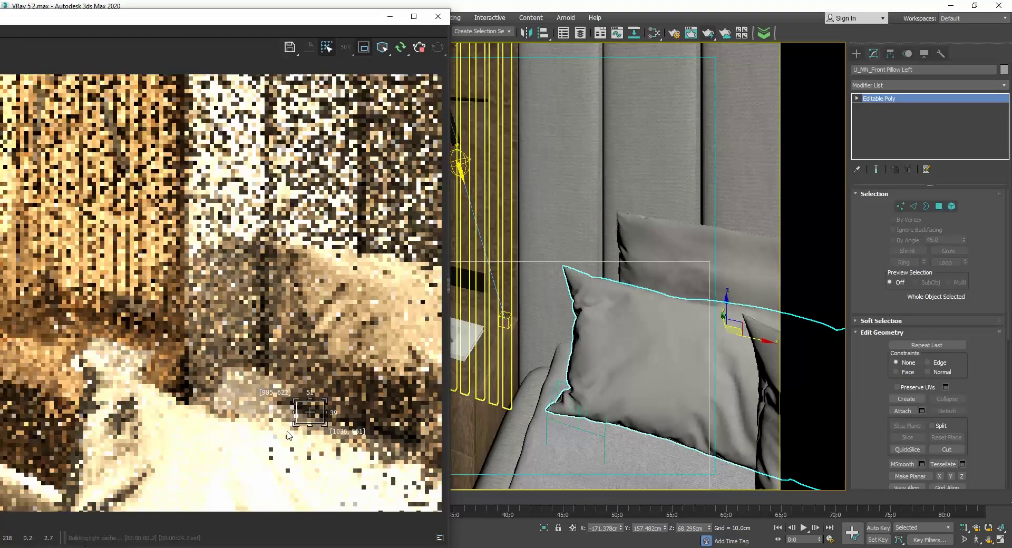
pyautogui.moveTo(294, 426); pyautogui.dragTo(199, 502)
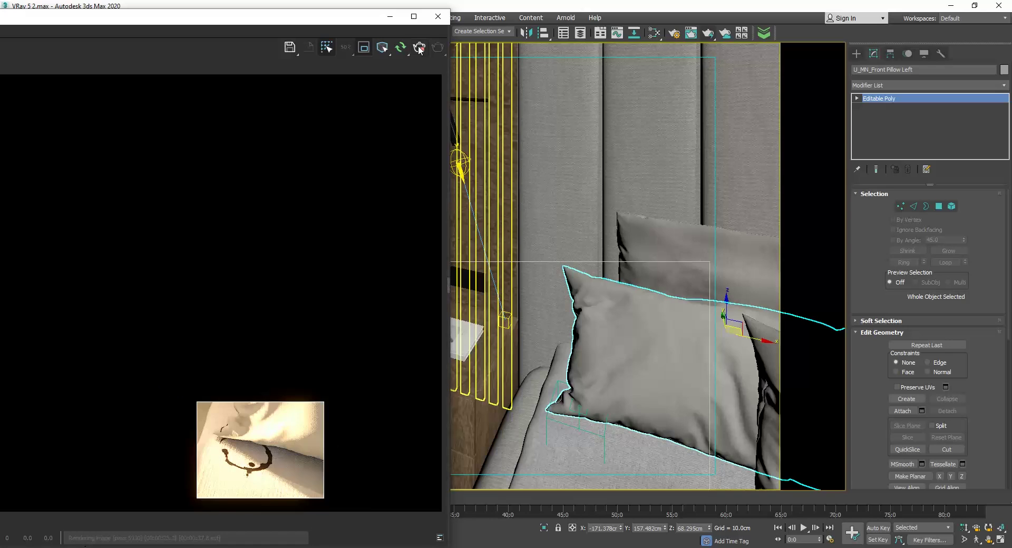
pyautogui.click(419, 48)
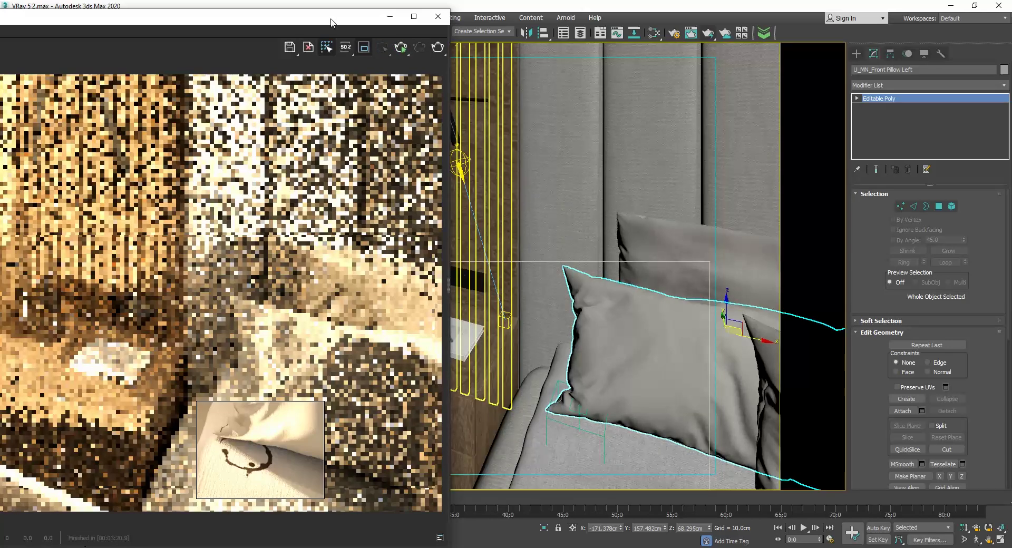
pyautogui.moveTo(332, 16); pyautogui.dragTo(692, 15)
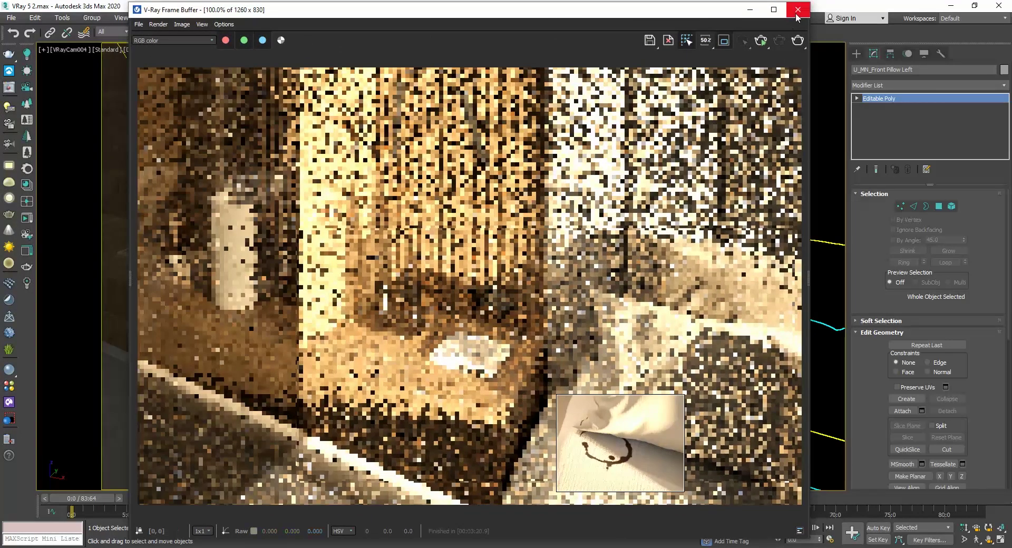
pyautogui.click(798, 9)
# Switch to VRayCam001, select the floor, and hide the FloorGenerator tiles.
pyautogui.click(77, 50)
pyautogui.moveTo(106, 60)
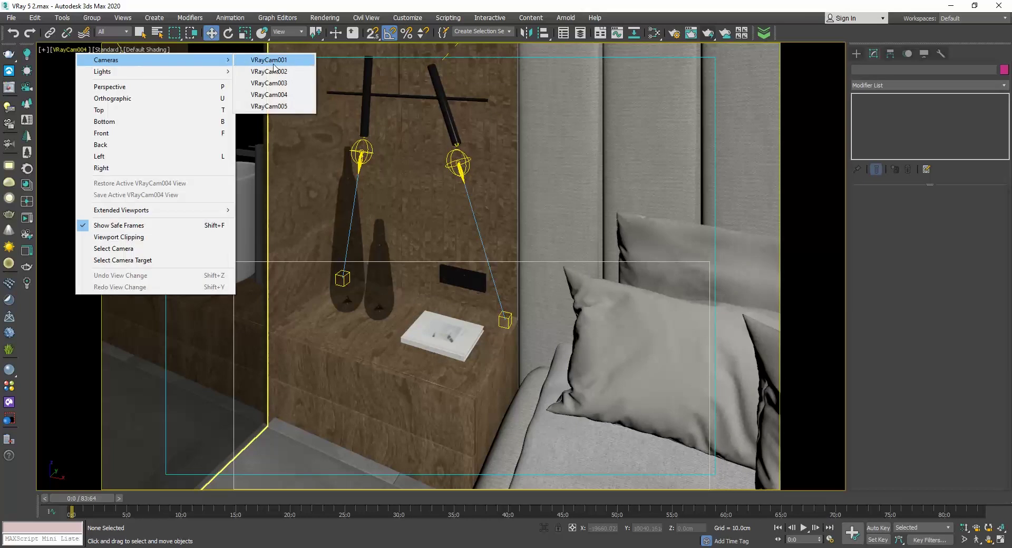
pyautogui.click(263, 60)
pyautogui.click(395, 427)
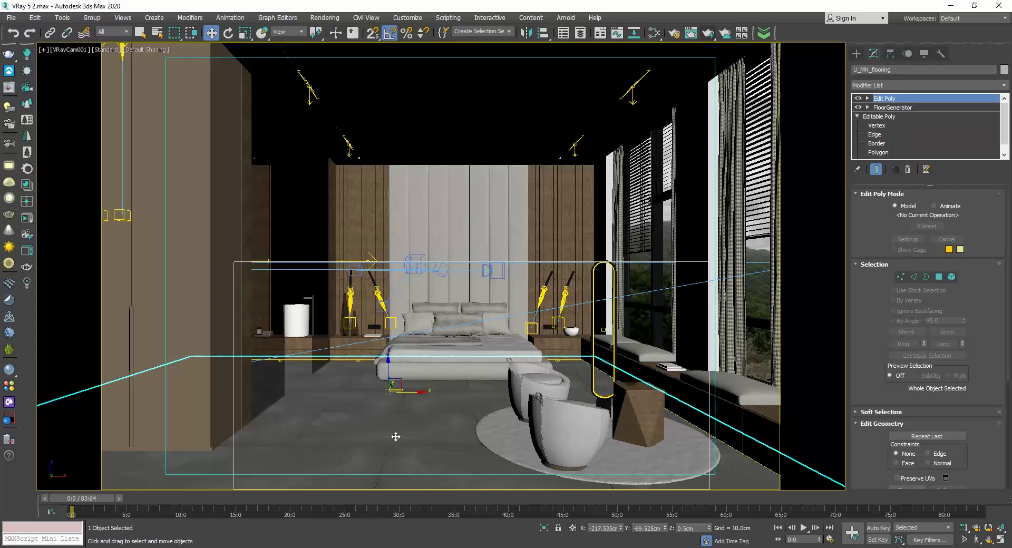
pyautogui.click(858, 107)
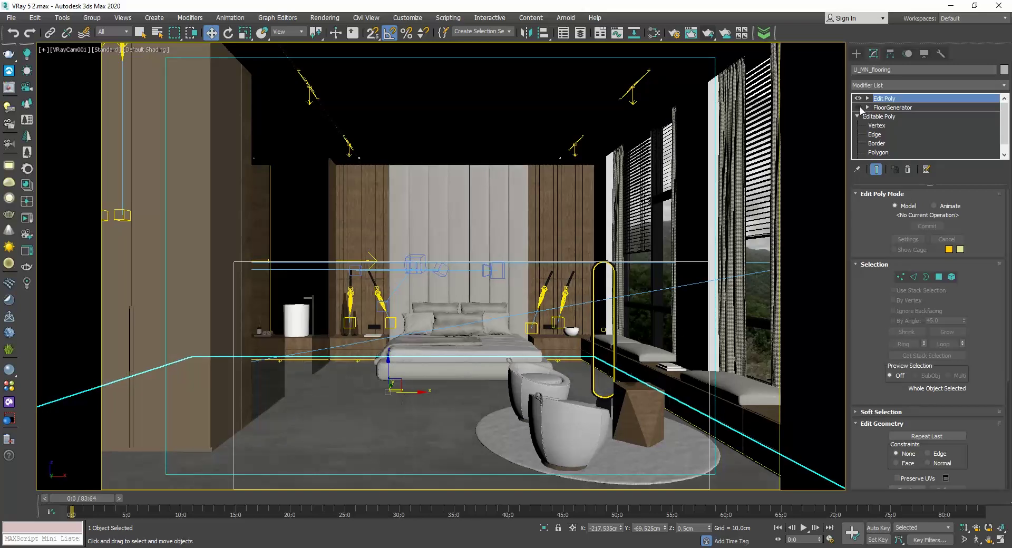
# Create a new VRayMtl in the Slate editor and assign it to the floor.
pyautogui.press('m')
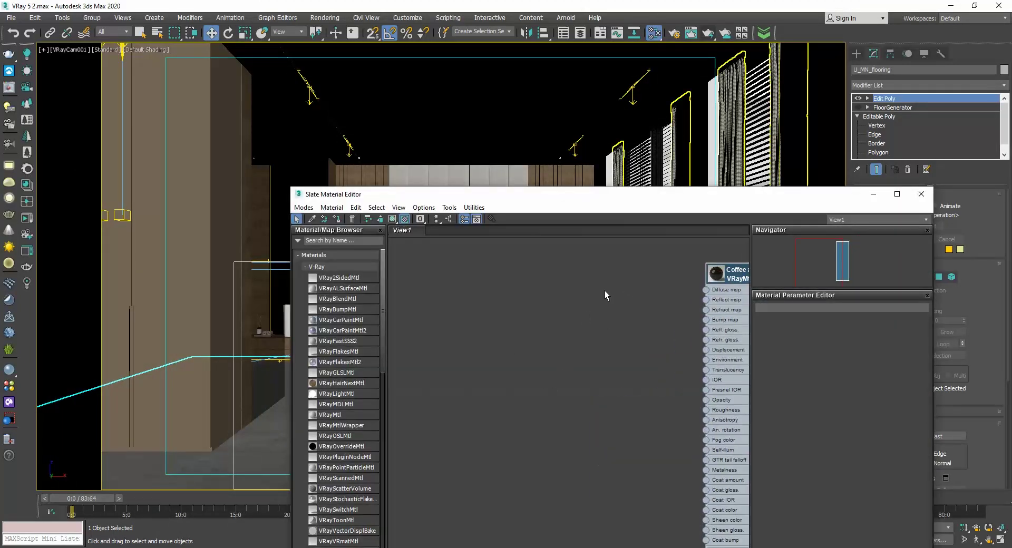
pyautogui.moveTo(329, 415); pyautogui.dragTo(477, 300)
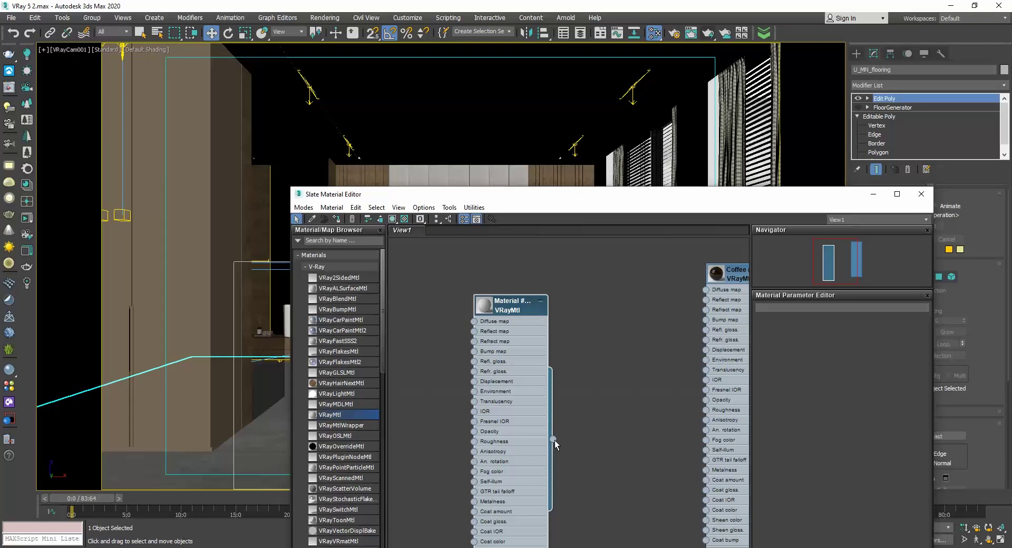
pyautogui.moveTo(552, 438); pyautogui.dragTo(269, 447)
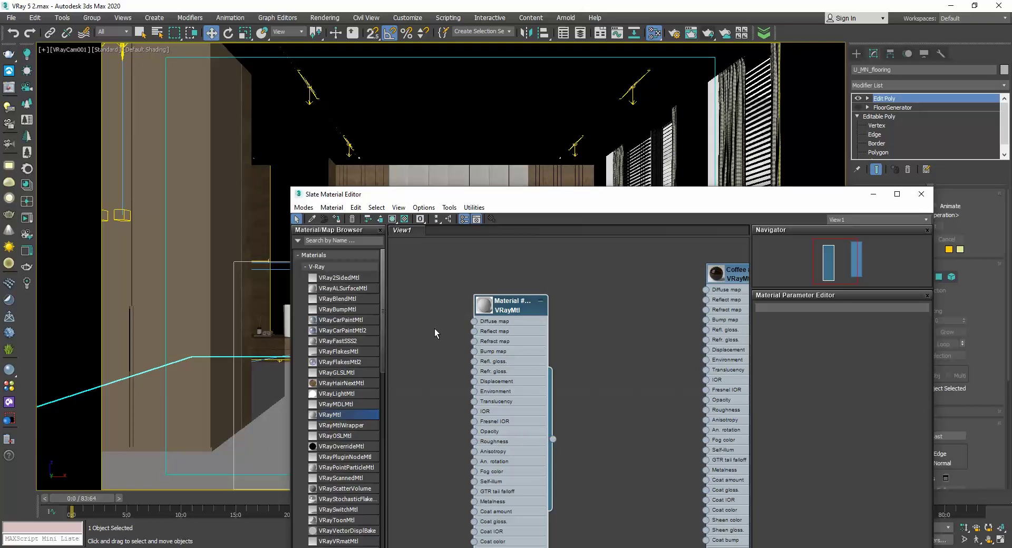
pyautogui.doubleClick(527, 305)
# Add a WallOld tile bitmap to the diffuse slot with U/V tiling of 2.
pyautogui.click(828, 331)
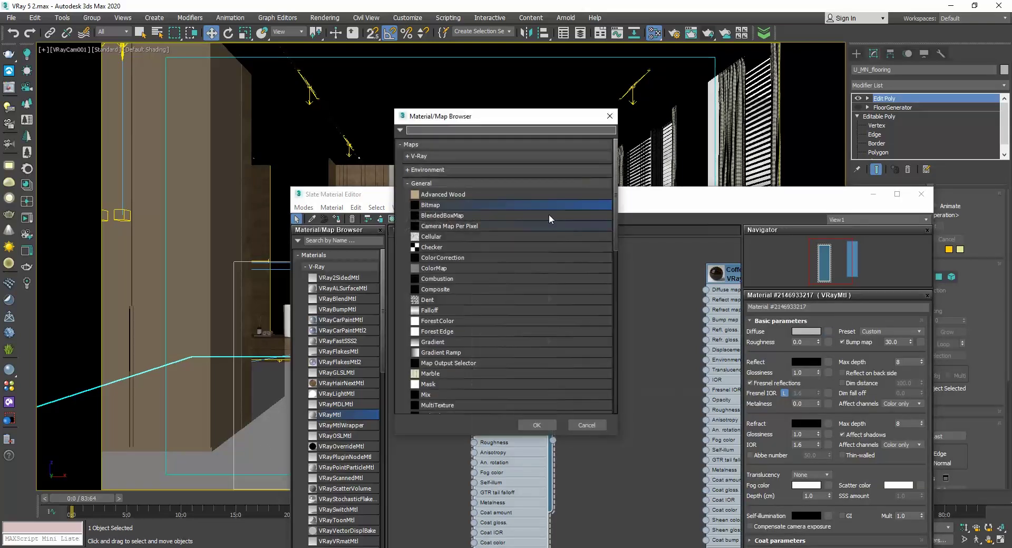
pyautogui.doubleClick(435, 205)
pyautogui.click(146, 95)
pyautogui.click(651, 352)
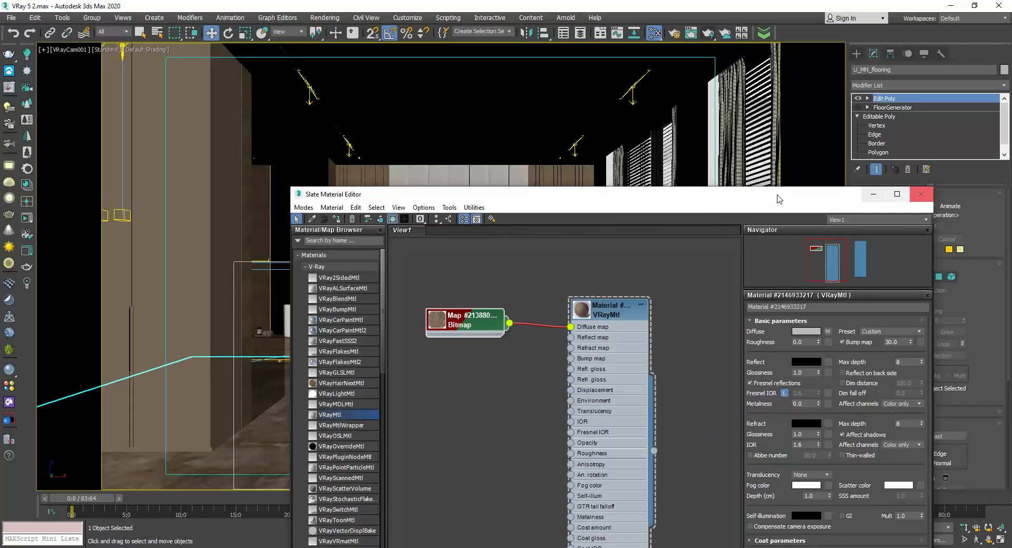
pyautogui.moveTo(740, 196); pyautogui.dragTo(657, 187)
pyautogui.doubleClick(388, 312)
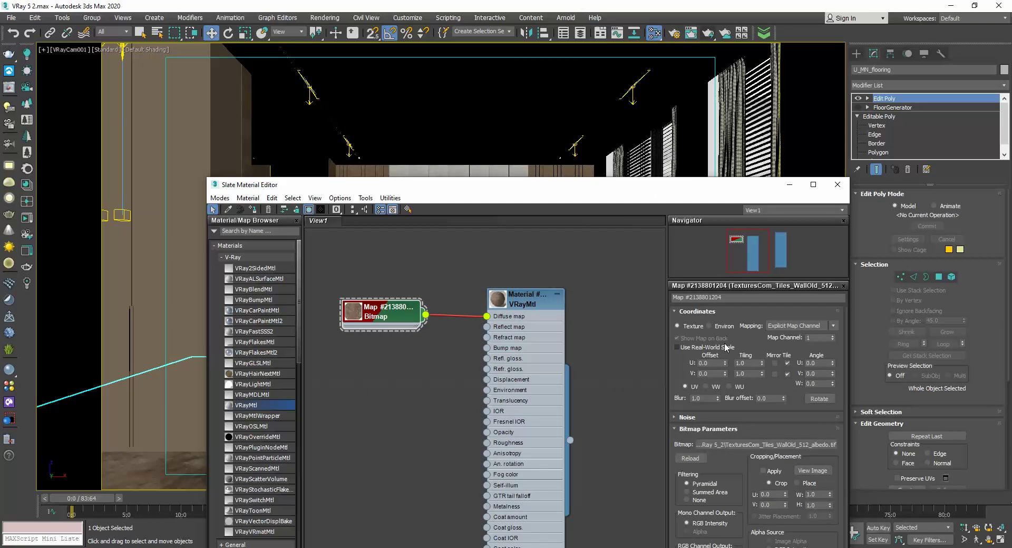
pyautogui.doubleClick(744, 363)
pyautogui.write('2')
pyautogui.press('Tab')
pyautogui.write('2')
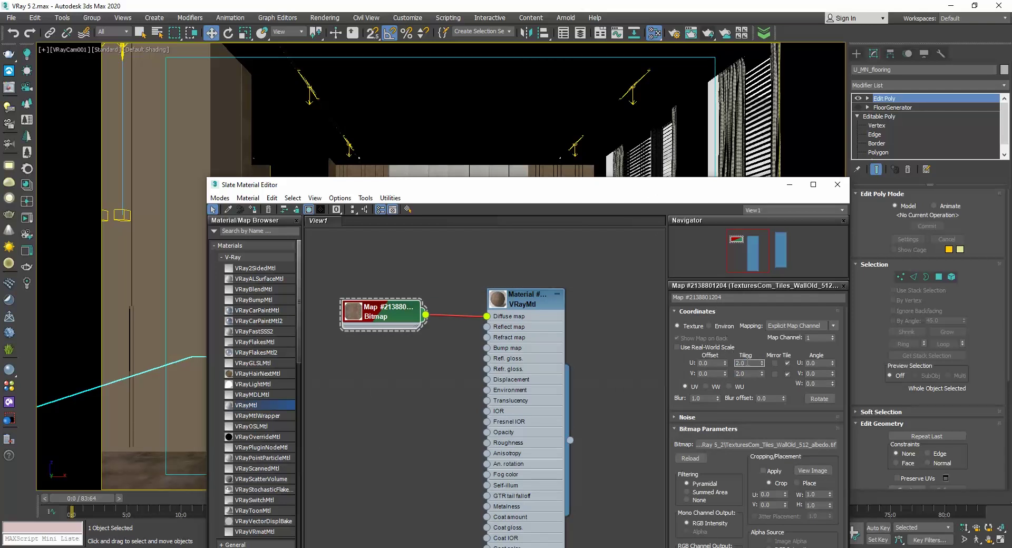
pyautogui.click(837, 185)
# Render the new floor, then wire a bitmap with the tiles height map into displacement.
pyautogui.hotkey('shift', 'q')
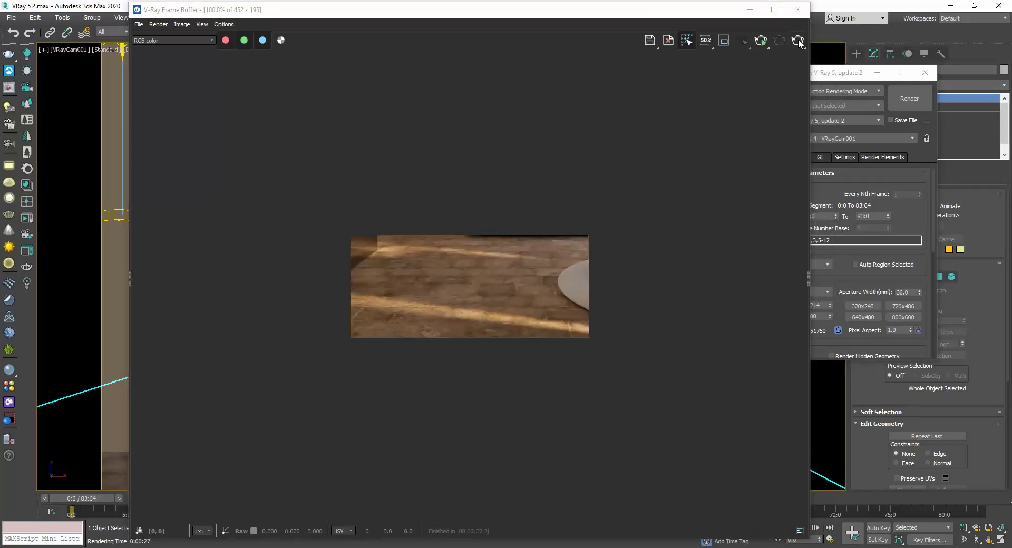
pyautogui.click(798, 9)
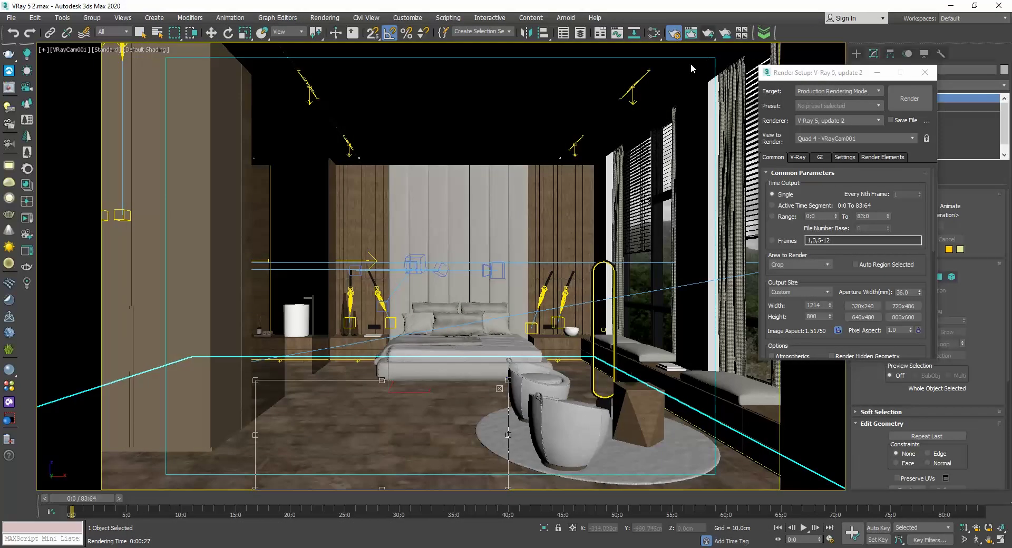
pyautogui.click(653, 33)
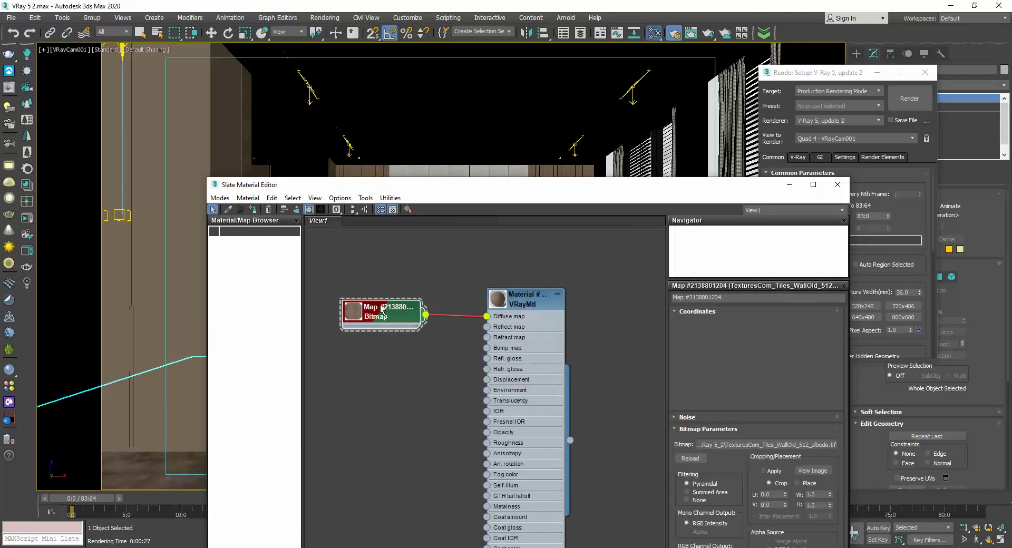
pyautogui.moveTo(379, 319)
pyautogui.mouseDown()
pyautogui.moveTo(368, 383)
pyautogui.moveTo(472, 390)
pyautogui.moveTo(486, 379)
pyautogui.mouseUp()
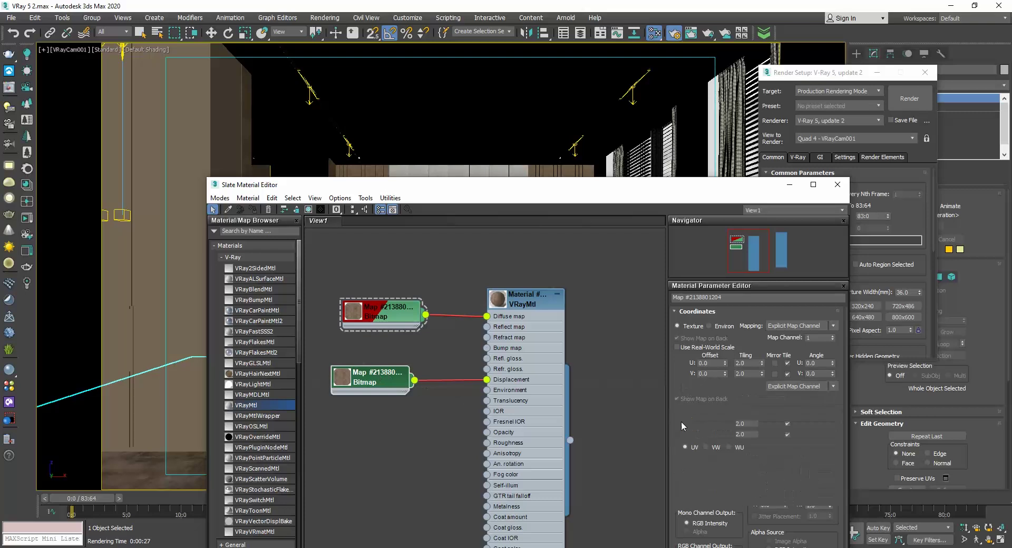
pyautogui.click(788, 445)
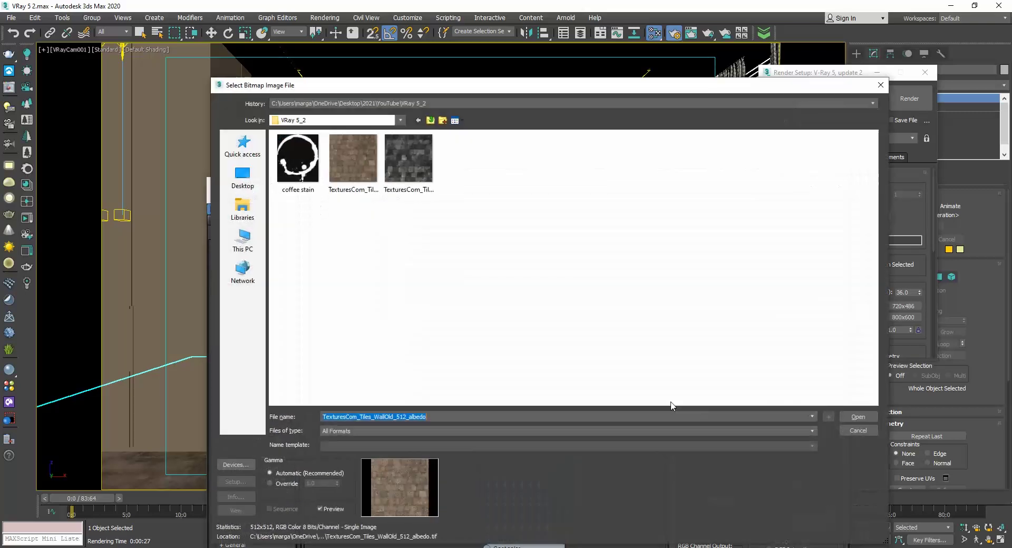
pyautogui.click(401, 167)
pyautogui.click(859, 416)
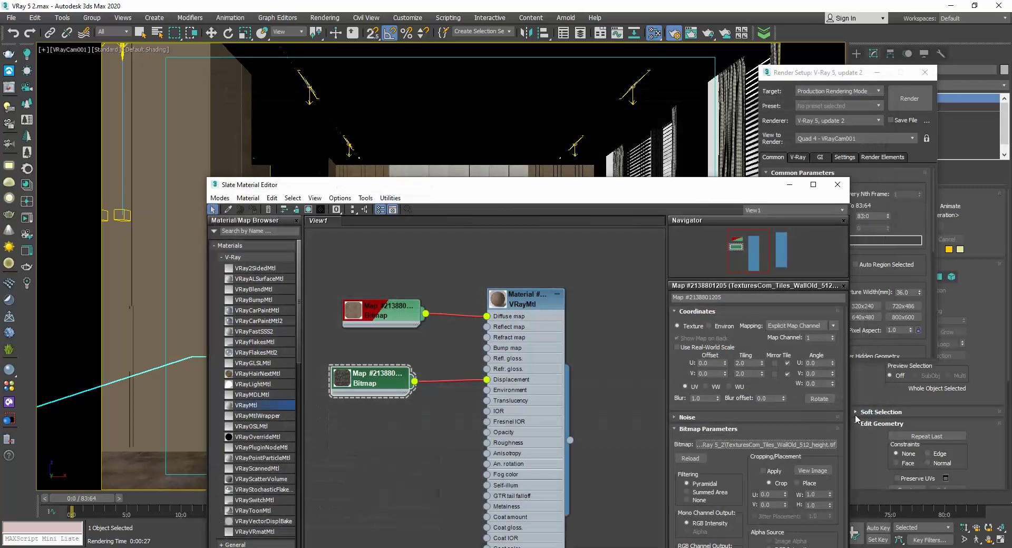
# Set the floor material's displacement amount to 10.0 and start a test render.
pyautogui.doubleClick(519, 297)
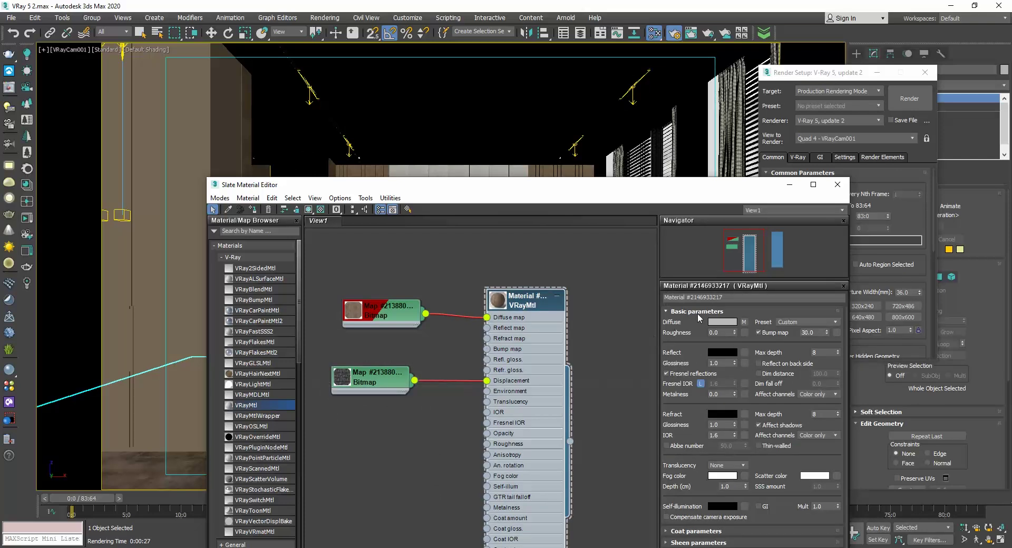
pyautogui.click(698, 313)
pyautogui.click(678, 416)
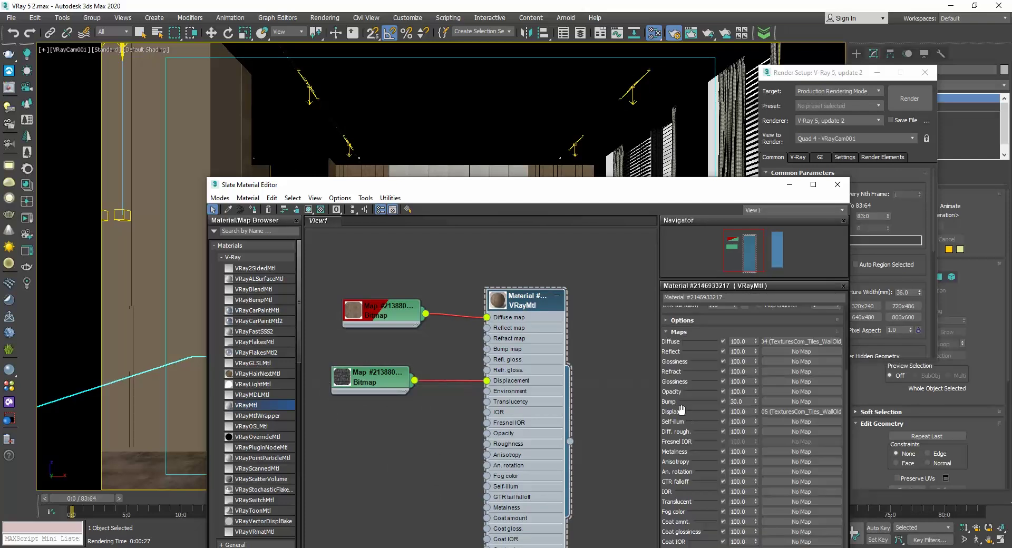
pyautogui.doubleClick(743, 411)
pyautogui.click(910, 101)
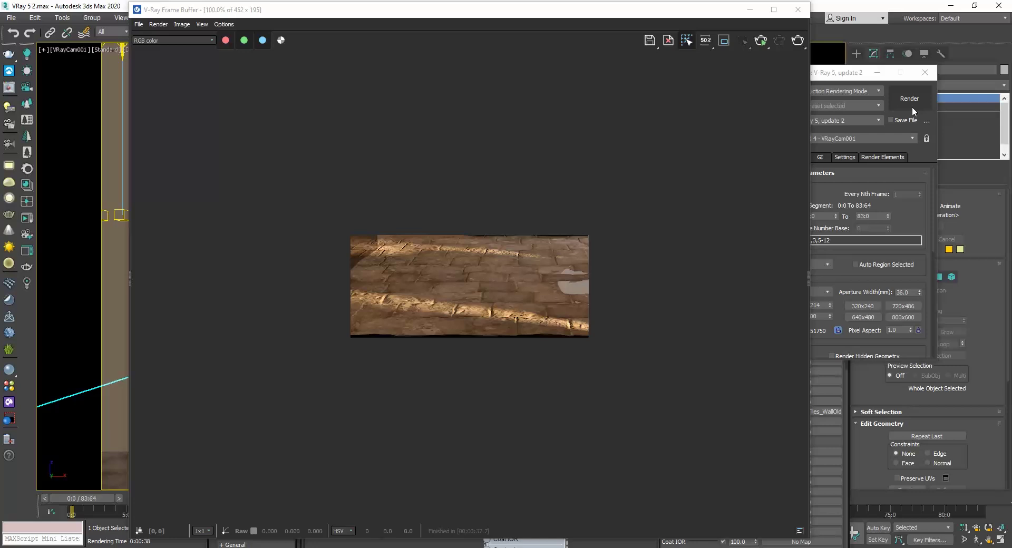
# Switch the render area back to View and create a new plain VRayMtl node.
pyautogui.click(797, 10)
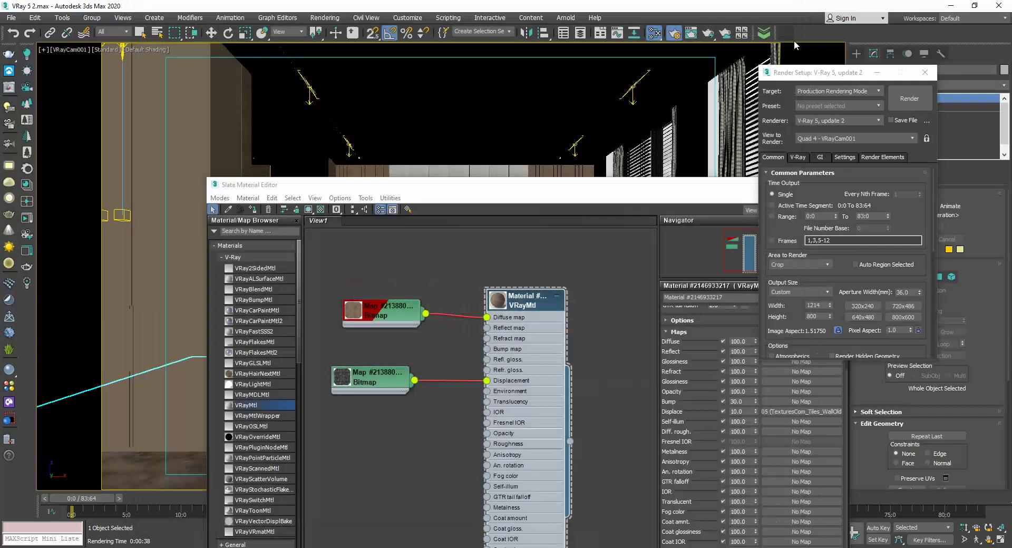
pyautogui.click(794, 264)
pyautogui.click(787, 275)
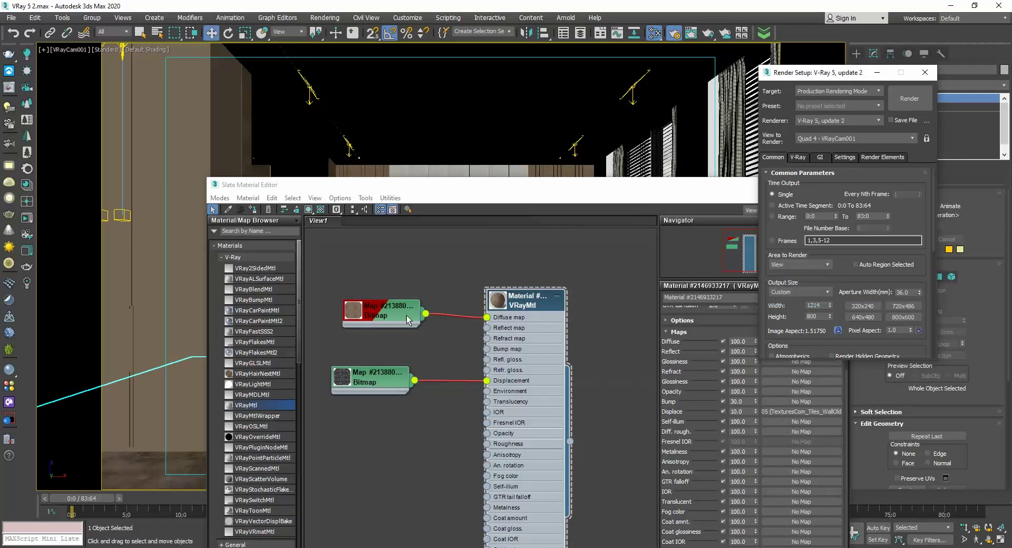
pyautogui.moveTo(406, 315); pyautogui.dragTo(618, 293, button='middle')
pyautogui.moveTo(457, 306); pyautogui.dragTo(517, 305, button='middle')
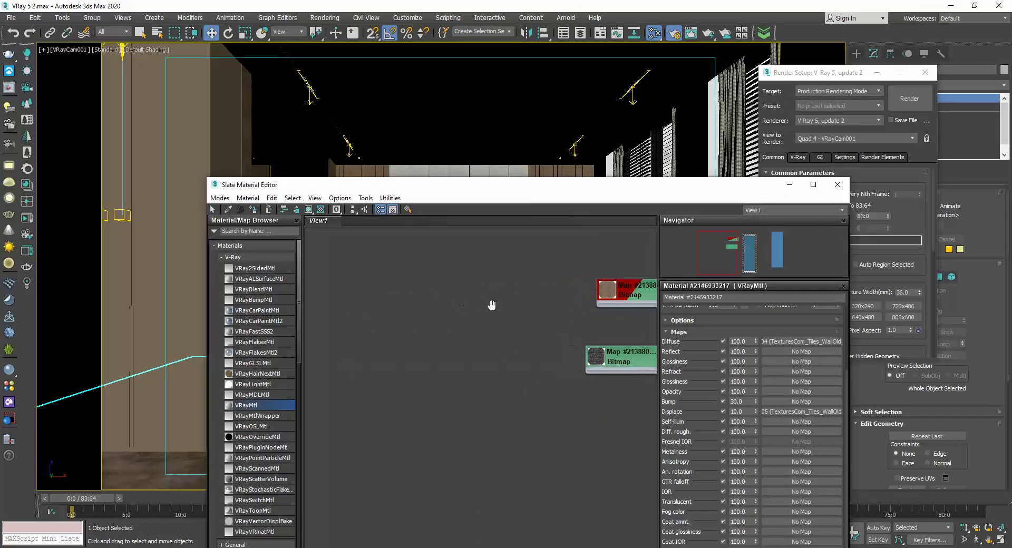
pyautogui.rightClick(407, 323)
pyautogui.moveTo(451, 330)
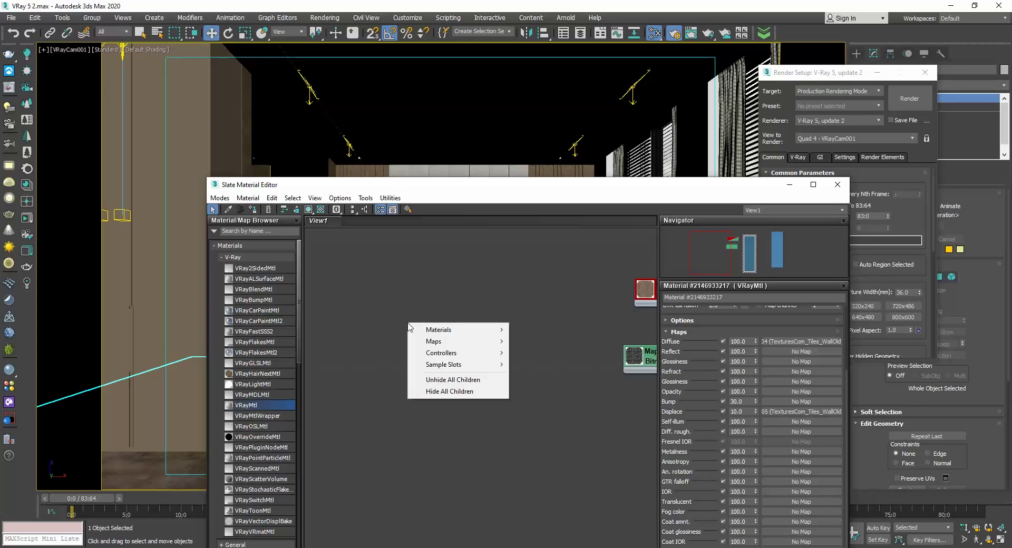
pyautogui.moveTo(541, 330)
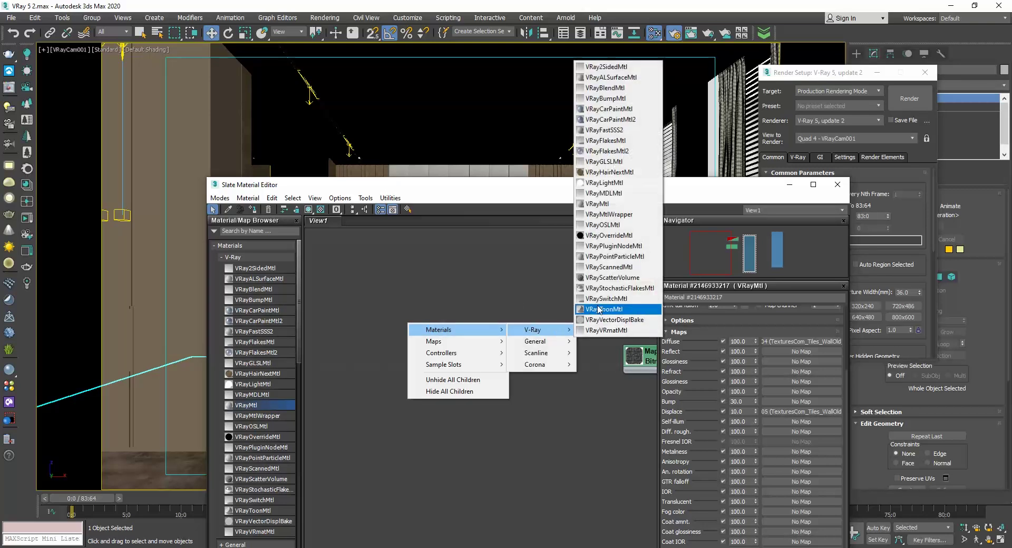
pyautogui.click(619, 203)
# Enable Global switches Override mtl and wire the VRayMtl into it as an instance.
pyautogui.moveTo(616, 184); pyautogui.dragTo(451, 97)
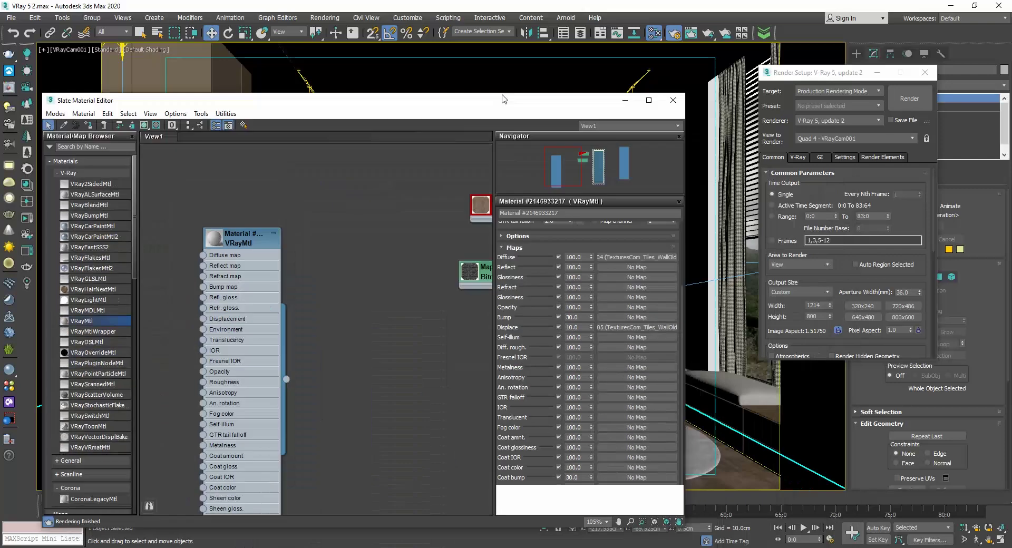
pyautogui.click(798, 157)
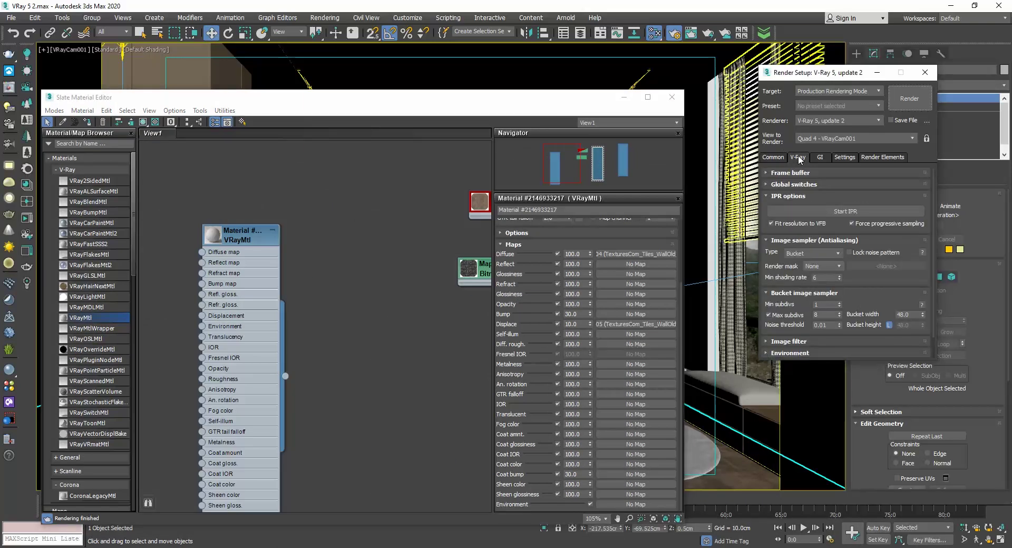
pyautogui.click(797, 186)
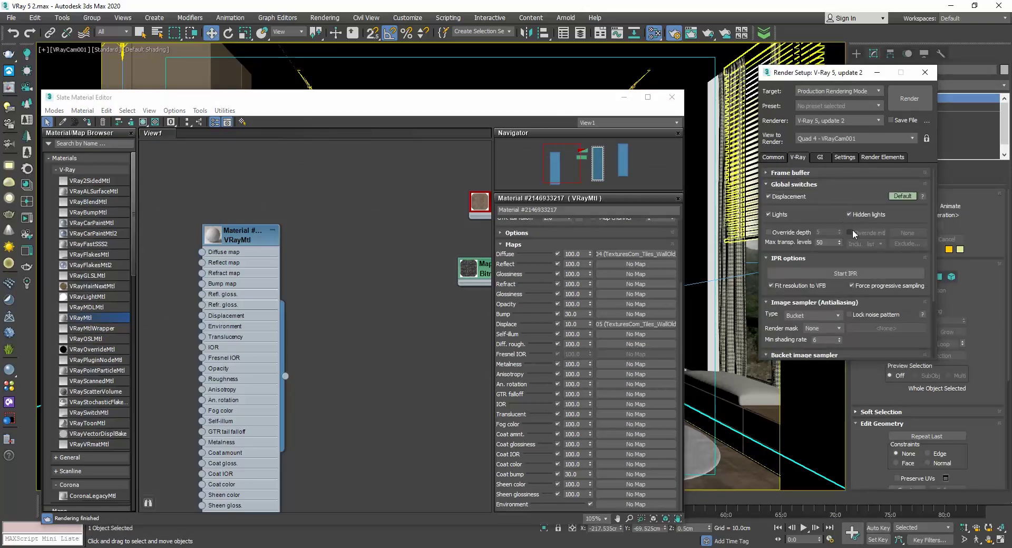
pyautogui.click(849, 233)
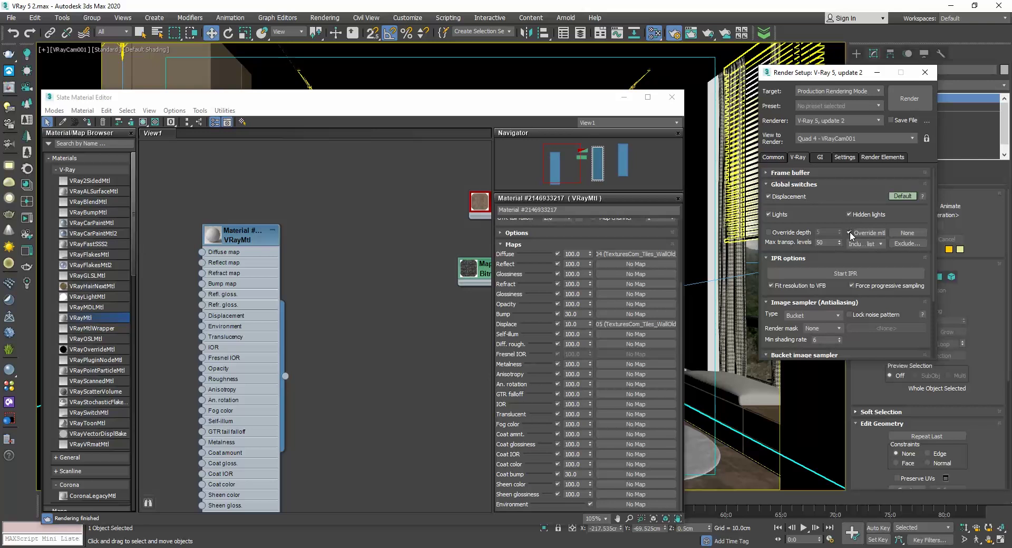
pyautogui.moveTo(285, 375); pyautogui.dragTo(899, 232)
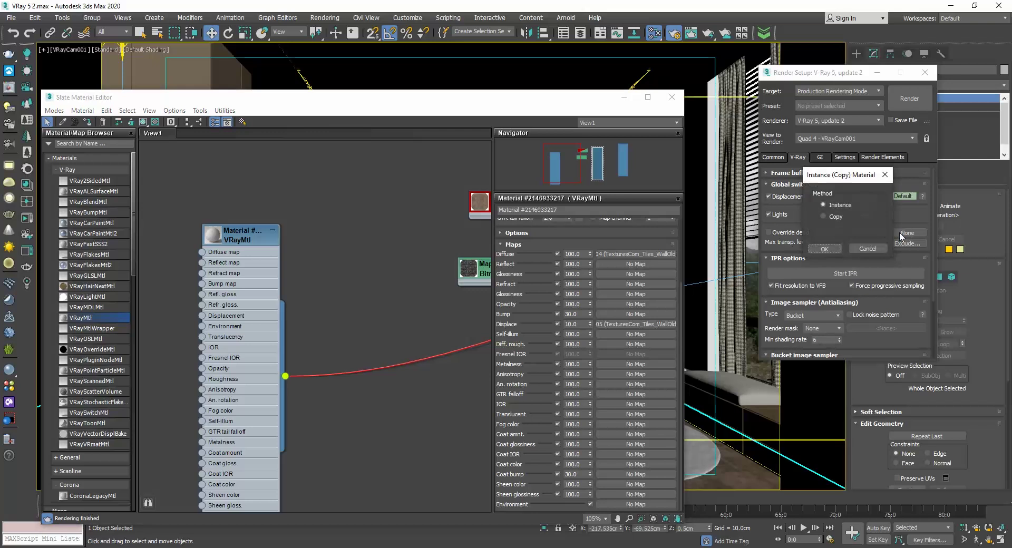
pyautogui.click(820, 248)
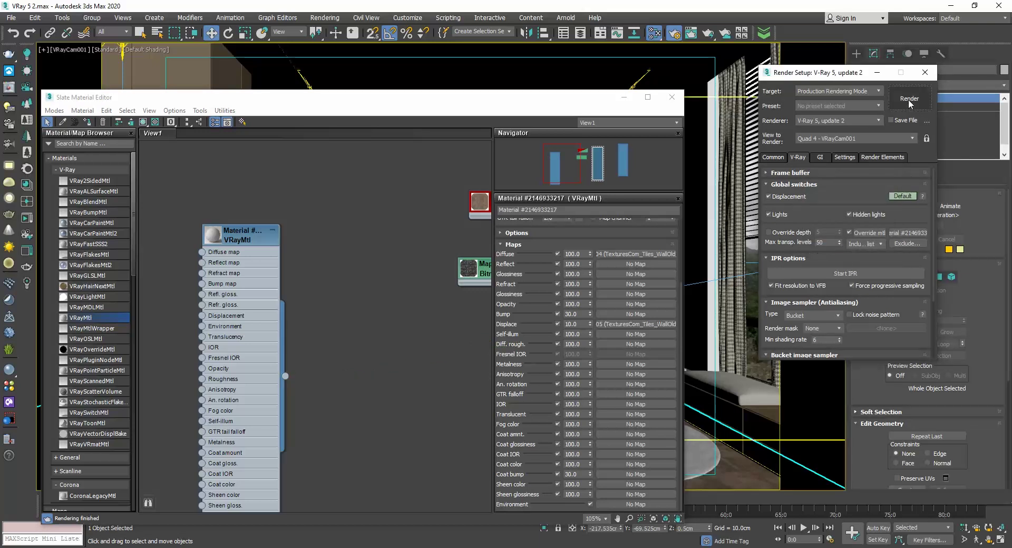
# Render the clay bedroom and lower the frame buffer exposure to -0.525.
pyautogui.click(908, 99)
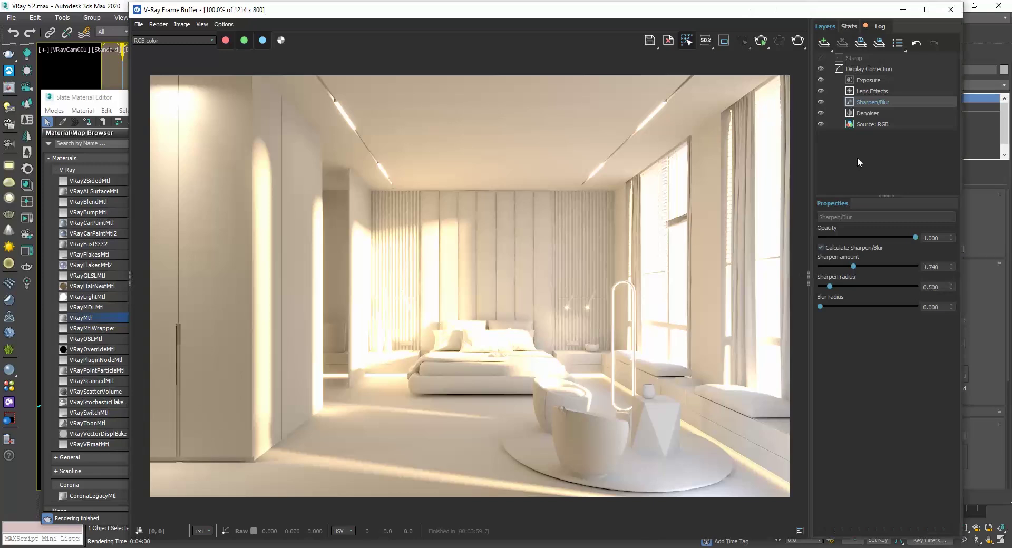
pyautogui.click(872, 80)
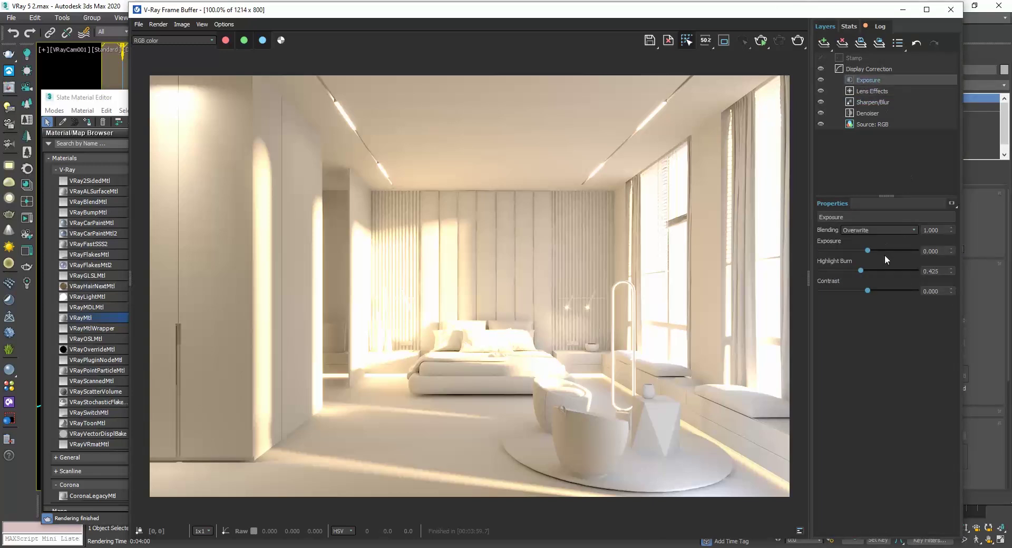
pyautogui.moveTo(868, 250); pyautogui.dragTo(844, 271)
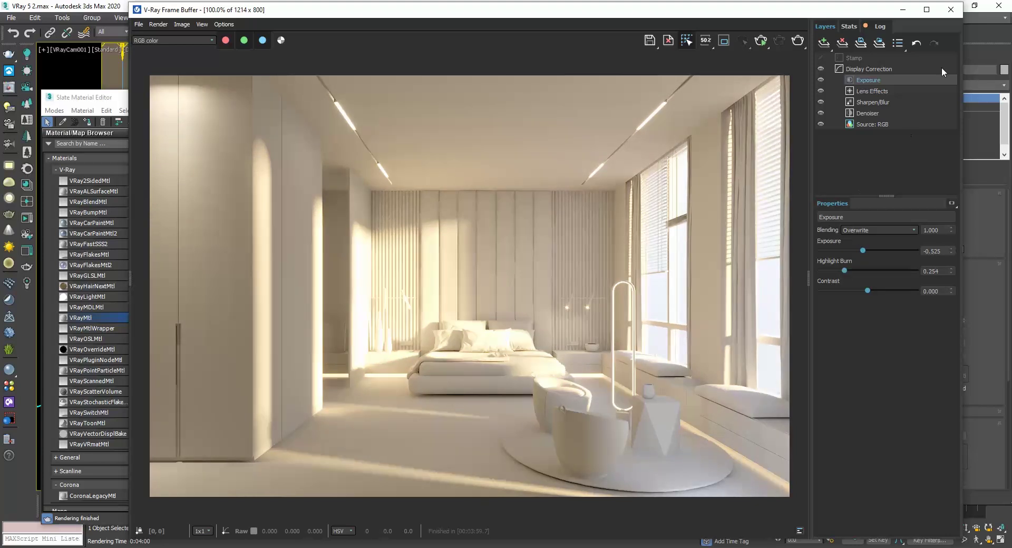
pyautogui.click(951, 10)
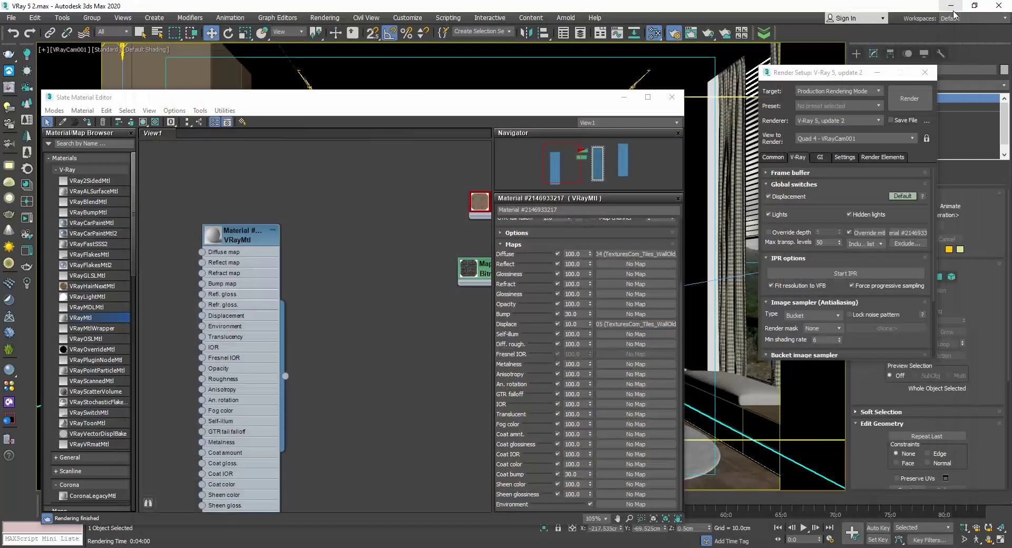
# Preserve original bump, reflection, refraction, opacity, self-illumination and displacement under the clay override, then re-render.
pyautogui.click(866, 237)
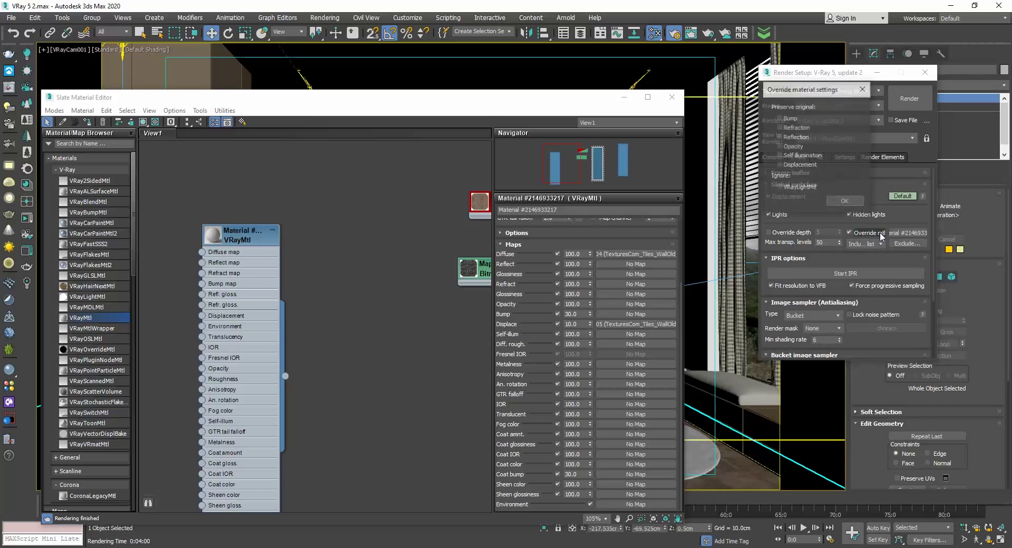
pyautogui.click(792, 118)
pyautogui.click(792, 137)
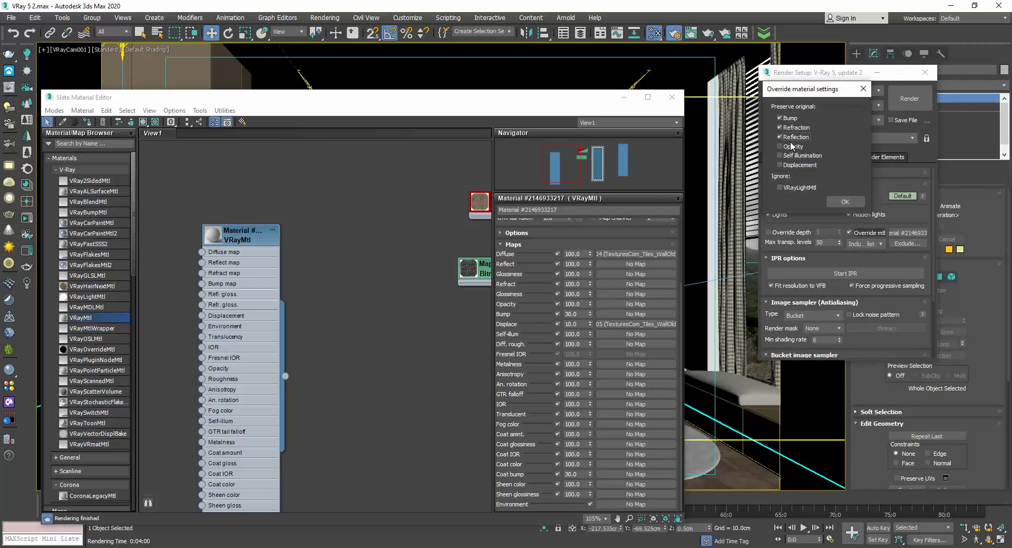
pyautogui.click(791, 156)
pyautogui.click(845, 202)
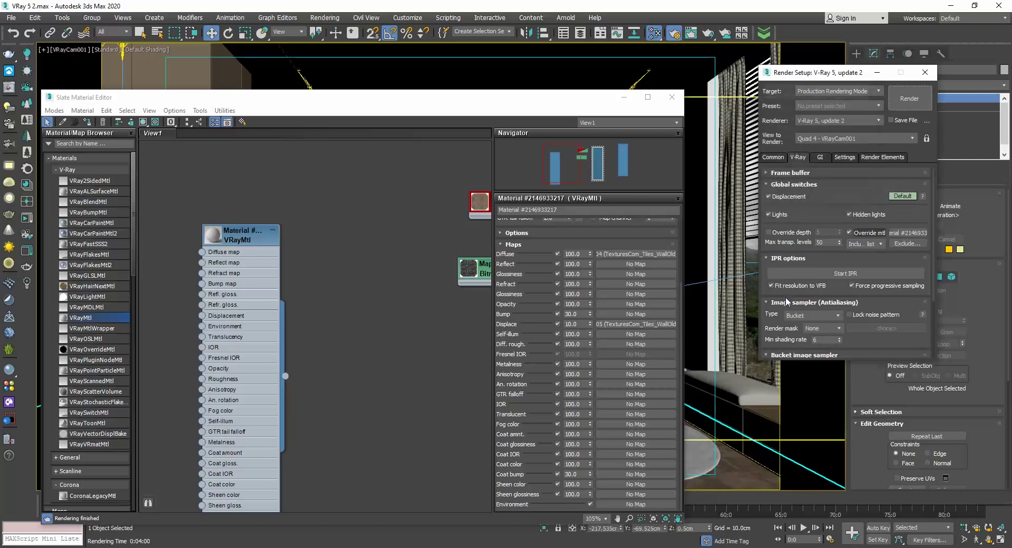
pyautogui.click(915, 102)
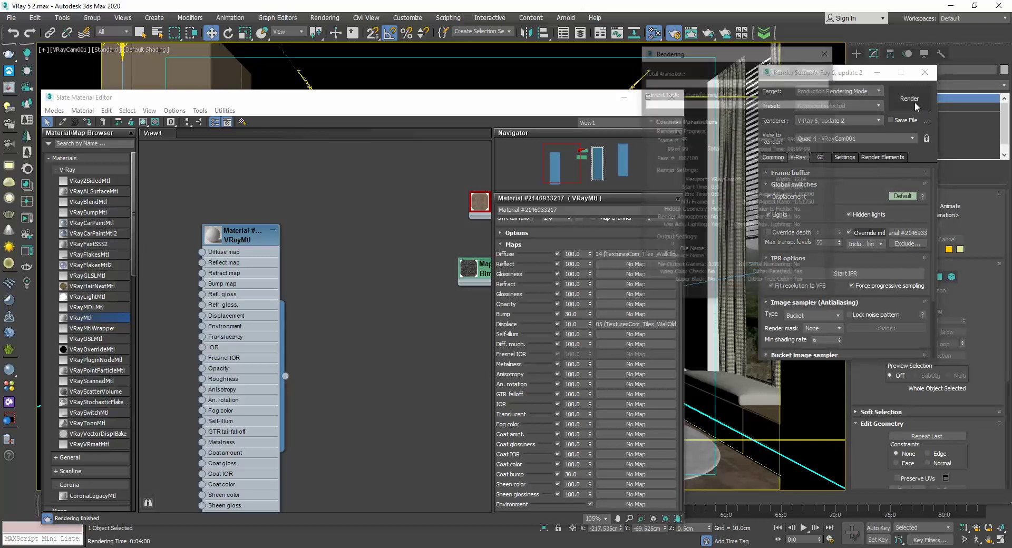